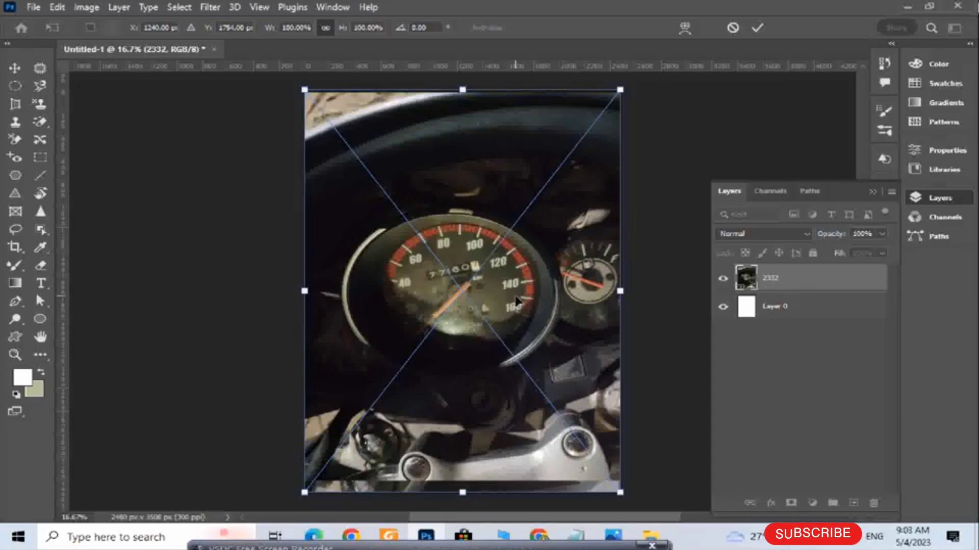
# - Commit the placed motorcycle dashboard photo and rasterize its 2332 layer
pyautogui.press('Return')
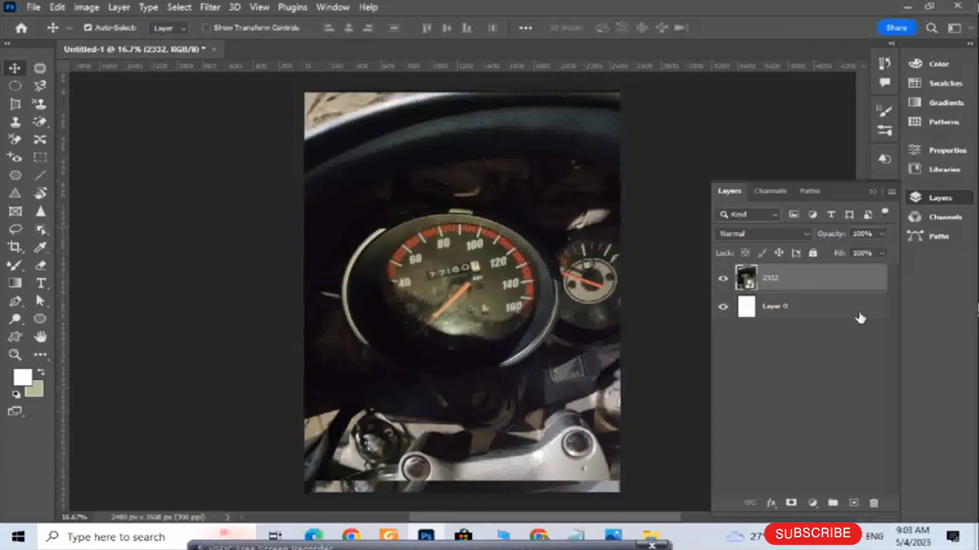
pyautogui.rightClick(826, 278)
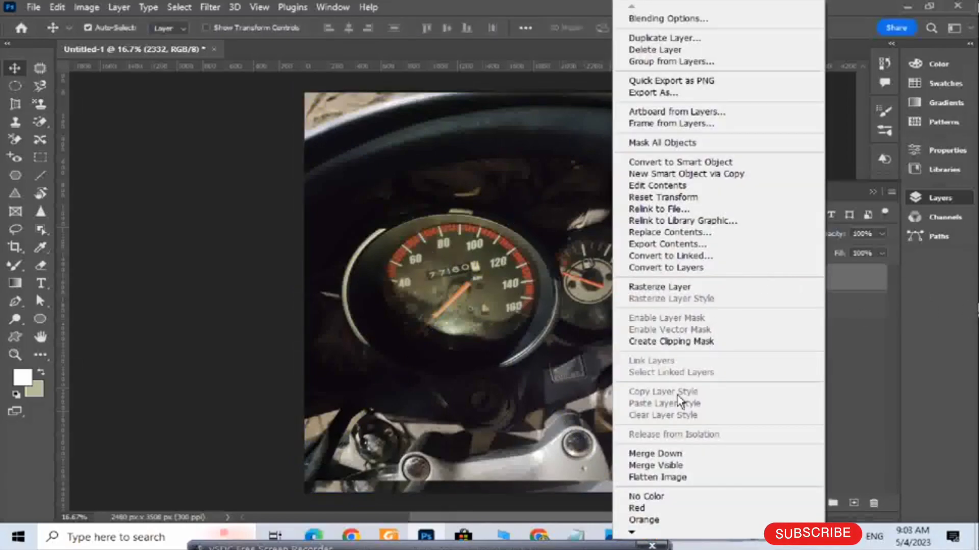
pyautogui.click(660, 287)
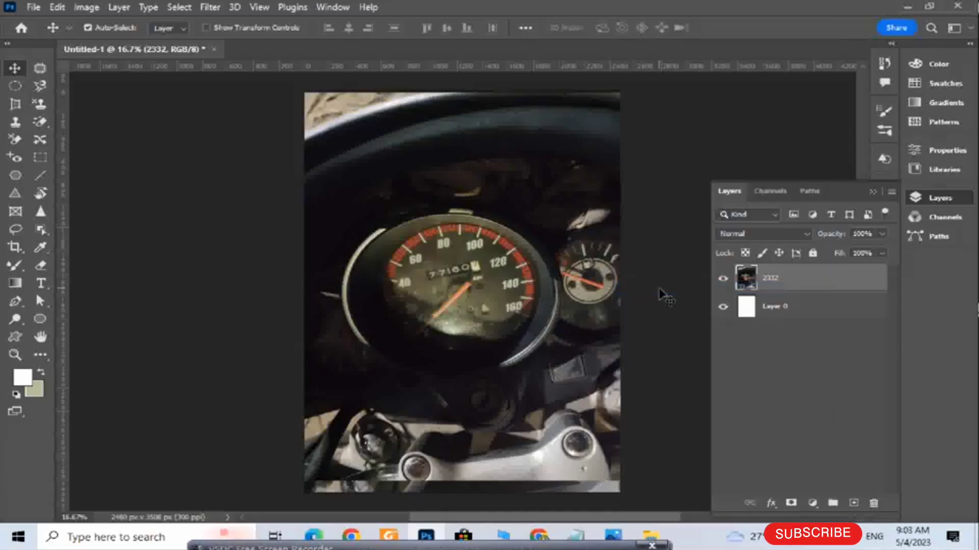
# - Examine the odometer digits at the centre of the speedometer up close
pyautogui.scroll(6, 479, 298)
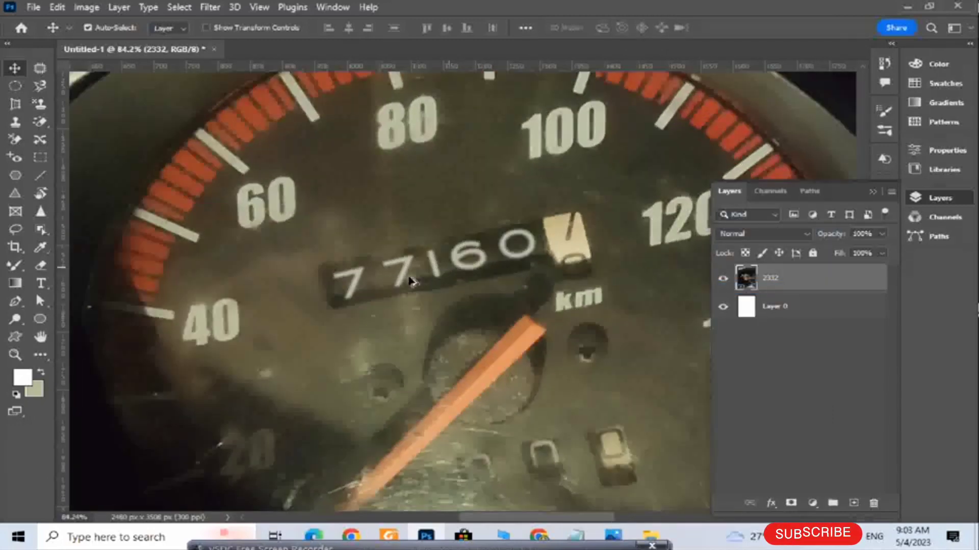
pyautogui.scroll(1, 347, 278)
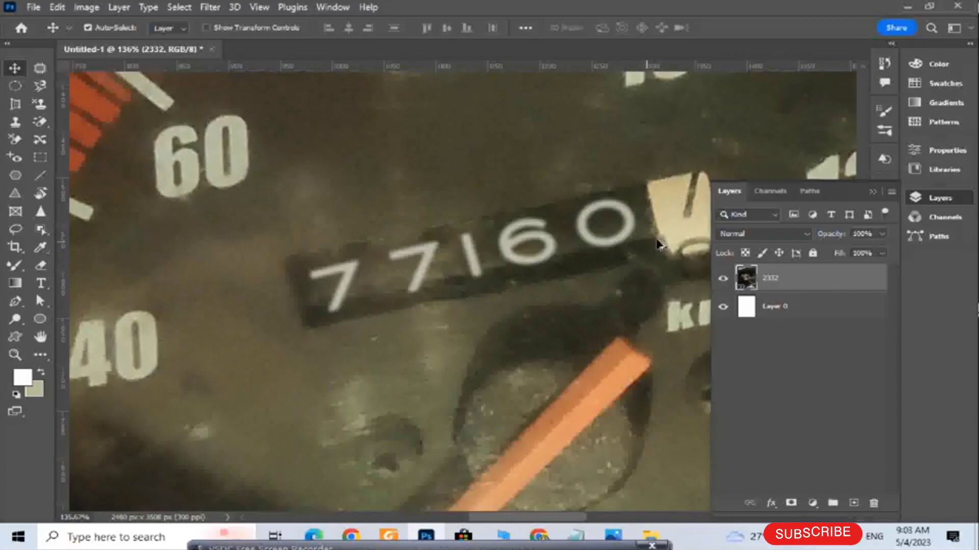
pyautogui.scroll(2, 524, 275)
pyautogui.scroll(-4, 542, 246)
pyautogui.scroll(2, 426, 239)
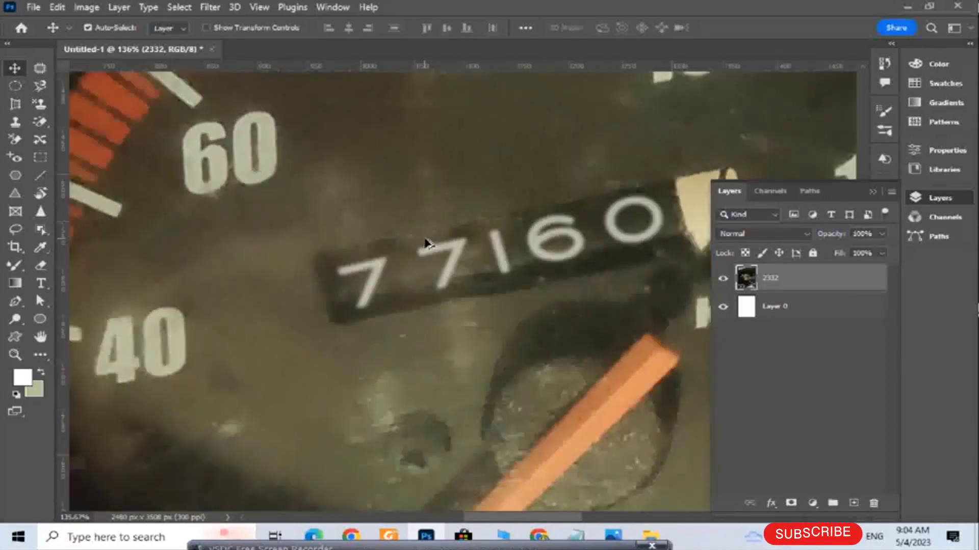
pyautogui.scroll(-8, 425, 239)
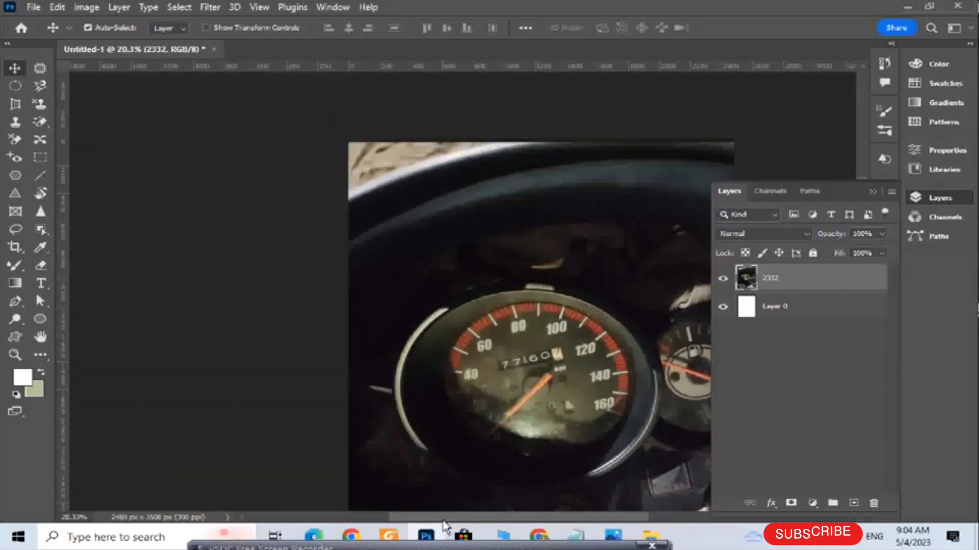
pyautogui.scroll(7, 509, 365)
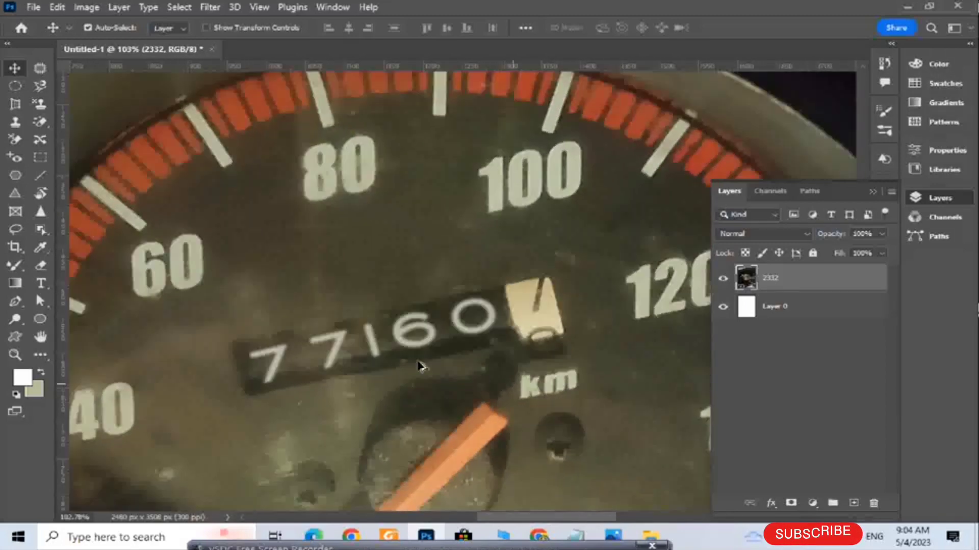
pyautogui.scroll(1, 397, 358)
pyautogui.scroll(3, 450, 393)
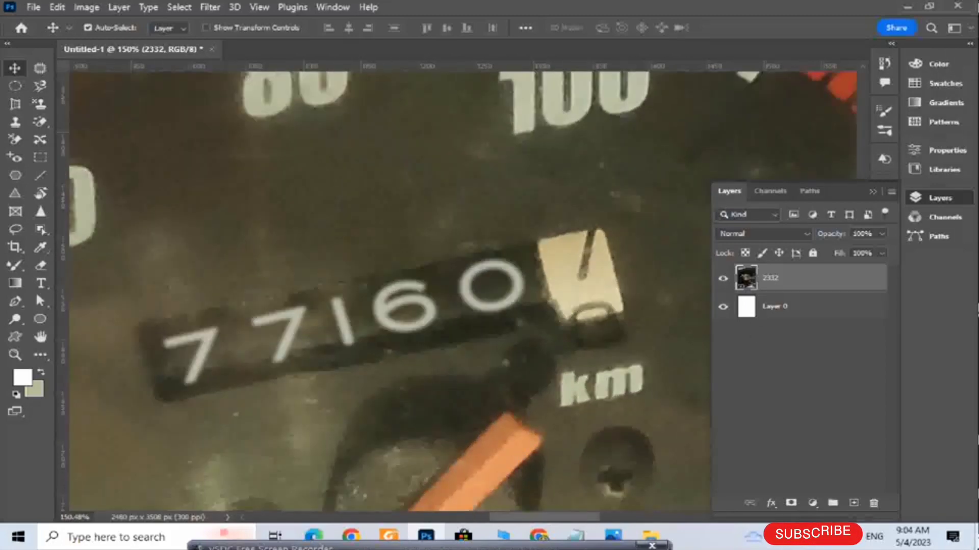
# - Remove the digit 1 from the odometer with the Patch tool and blend the leftover spot into the strip
pyautogui.click(39, 69)
pyautogui.scroll(3, 182, 348)
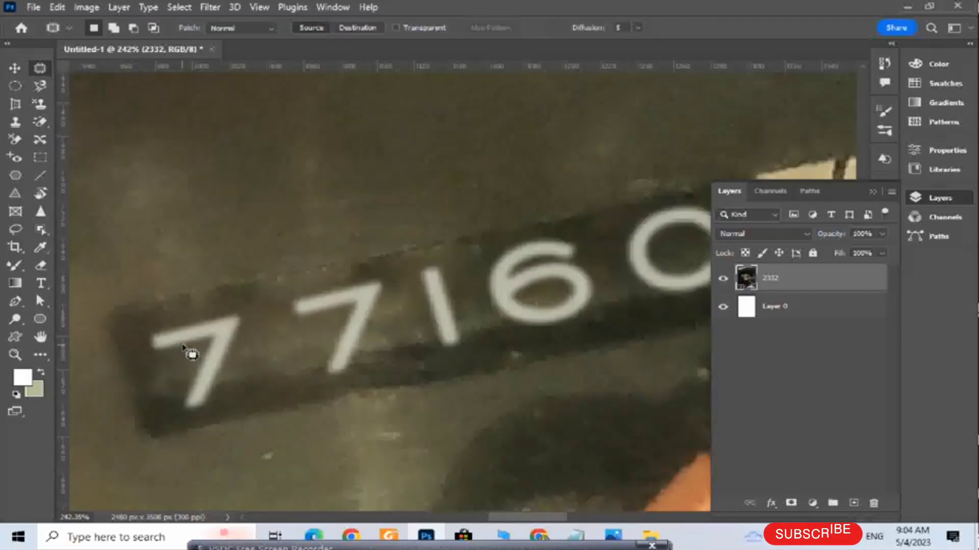
pyautogui.moveTo(424, 266)
pyautogui.mouseDown()
pyautogui.moveTo(417, 288)
pyautogui.moveTo(430, 344)
pyautogui.moveTo(459, 347)
pyautogui.moveTo(466, 305)
pyautogui.moveTo(427, 264)
pyautogui.mouseUp()
pyautogui.moveTo(438, 305); pyautogui.dragTo(403, 318)
pyautogui.hotkey('ctrl', 'd')
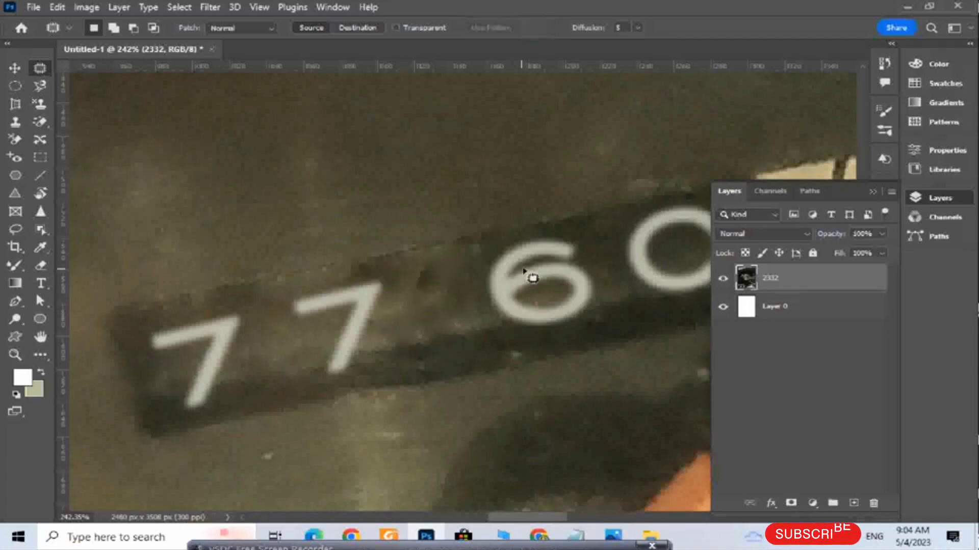
pyautogui.moveTo(403, 290)
pyautogui.mouseDown()
pyautogui.moveTo(463, 286)
pyautogui.moveTo(416, 284)
pyautogui.mouseUp()
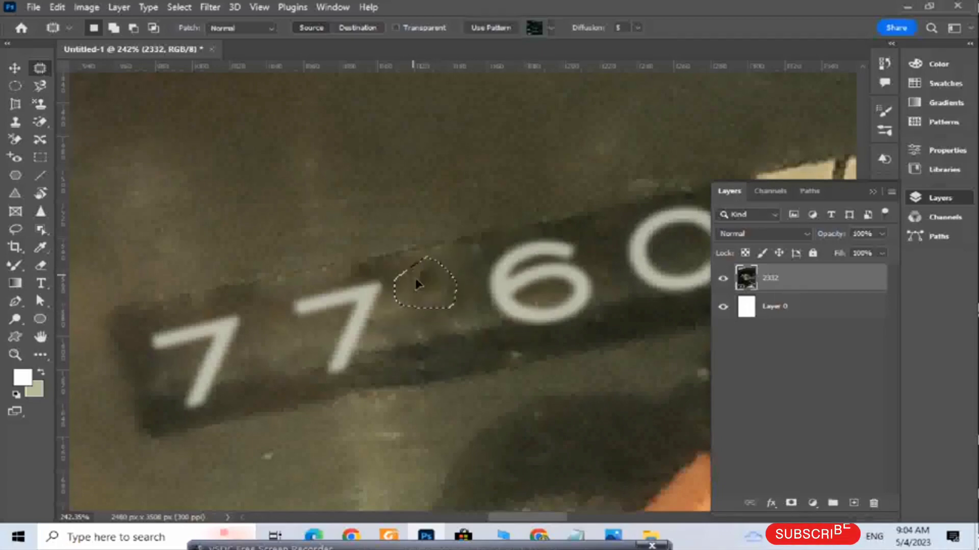
pyautogui.hotkey('ctrl', 'd')
pyautogui.moveTo(529, 233)
pyautogui.mouseDown()
pyautogui.moveTo(483, 275)
pyautogui.moveTo(484, 300)
pyautogui.moveTo(508, 328)
pyautogui.moveTo(564, 331)
pyautogui.moveTo(600, 304)
pyautogui.moveTo(603, 271)
pyautogui.moveTo(588, 245)
pyautogui.moveTo(530, 234)
pyautogui.mouseUp()
pyautogui.moveTo(560, 271)
pyautogui.mouseDown()
pyautogui.moveTo(450, 302)
pyautogui.moveTo(561, 280)
pyautogui.mouseUp()
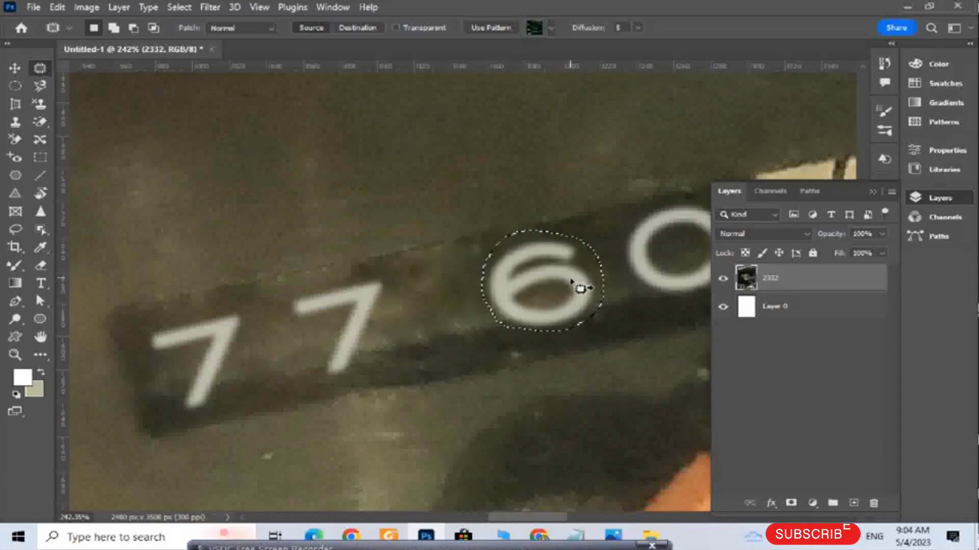
pyautogui.scroll(-3, 580, 289)
pyautogui.hotkey('ctrl', 'd')
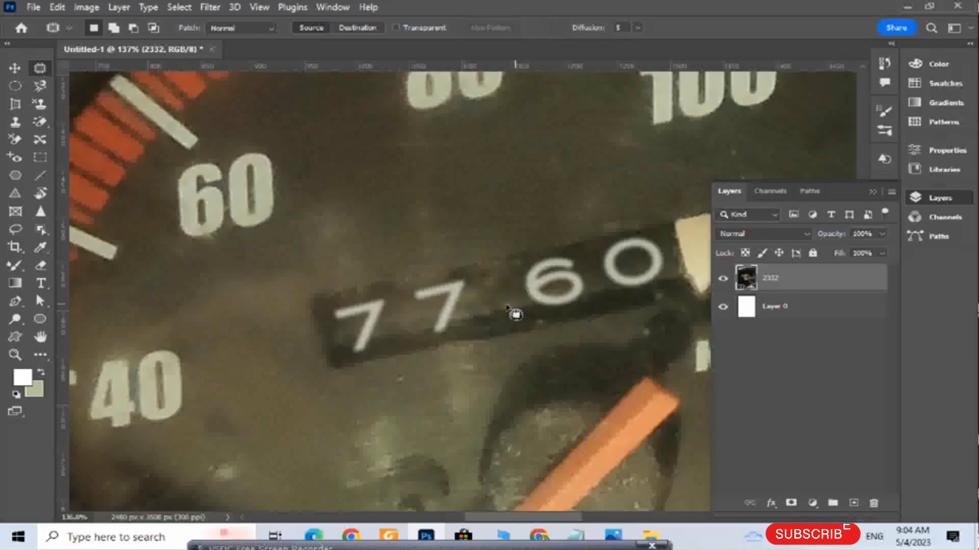
# - Patch the second 7 out of the odometer using clean texture from the dark strip
pyautogui.scroll(3, 510, 311)
pyautogui.moveTo(487, 277)
pyautogui.mouseDown()
pyautogui.moveTo(437, 271)
pyautogui.moveTo(389, 284)
pyautogui.moveTo(380, 298)
pyautogui.moveTo(415, 346)
pyautogui.moveTo(433, 351)
pyautogui.moveTo(459, 330)
pyautogui.moveTo(490, 280)
pyautogui.mouseUp()
pyautogui.moveTo(456, 319)
pyautogui.mouseDown()
pyautogui.moveTo(534, 281)
pyautogui.moveTo(546, 288)
pyautogui.mouseUp()
pyautogui.click(500, 299)
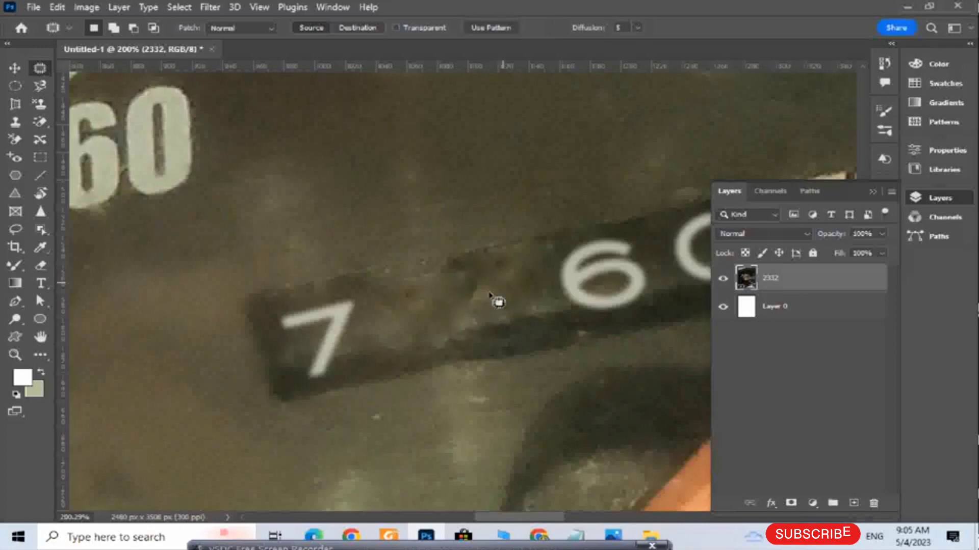
pyautogui.click(477, 335)
# - Patch out the leading 7 of the odometer and blend the area beside it
pyautogui.moveTo(363, 305); pyautogui.dragTo(297, 306)
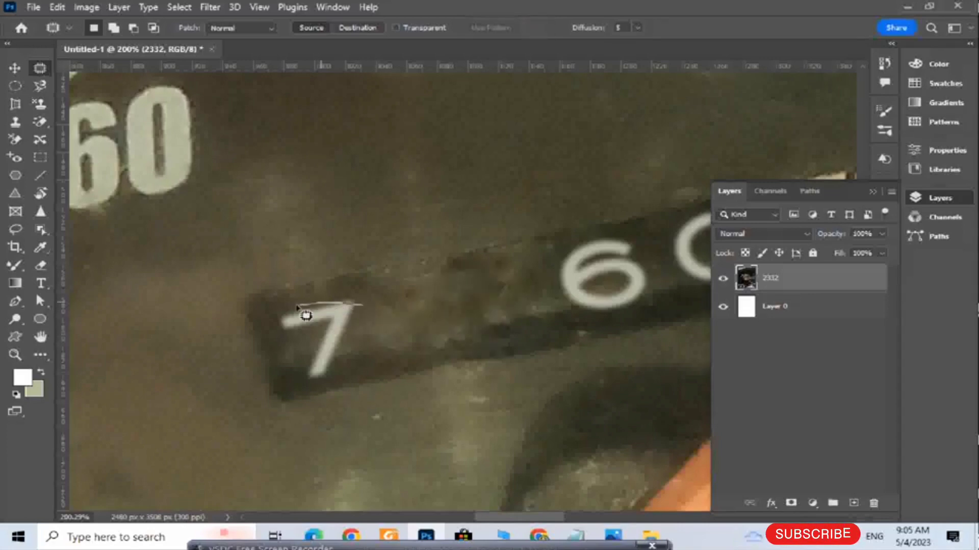
pyautogui.moveTo(360, 297)
pyautogui.mouseDown()
pyautogui.moveTo(274, 314)
pyautogui.moveTo(265, 340)
pyautogui.moveTo(294, 382)
pyautogui.moveTo(325, 379)
pyautogui.moveTo(355, 313)
pyautogui.moveTo(370, 321)
pyautogui.moveTo(436, 306)
pyautogui.mouseUp()
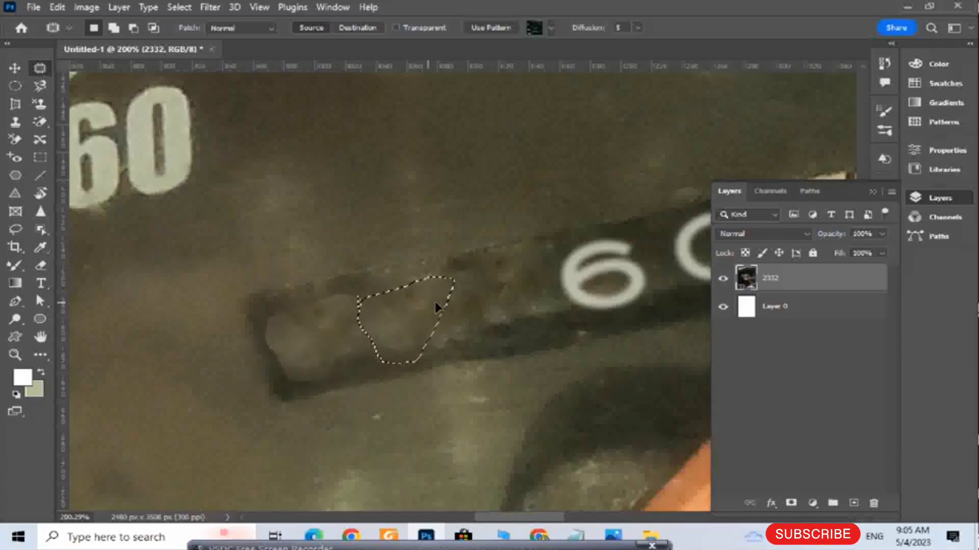
pyautogui.click(452, 309)
# - Outline the digit 6 and patch it with clean background from the odometer strip
pyautogui.moveTo(485, 517); pyautogui.dragTo(524, 516)
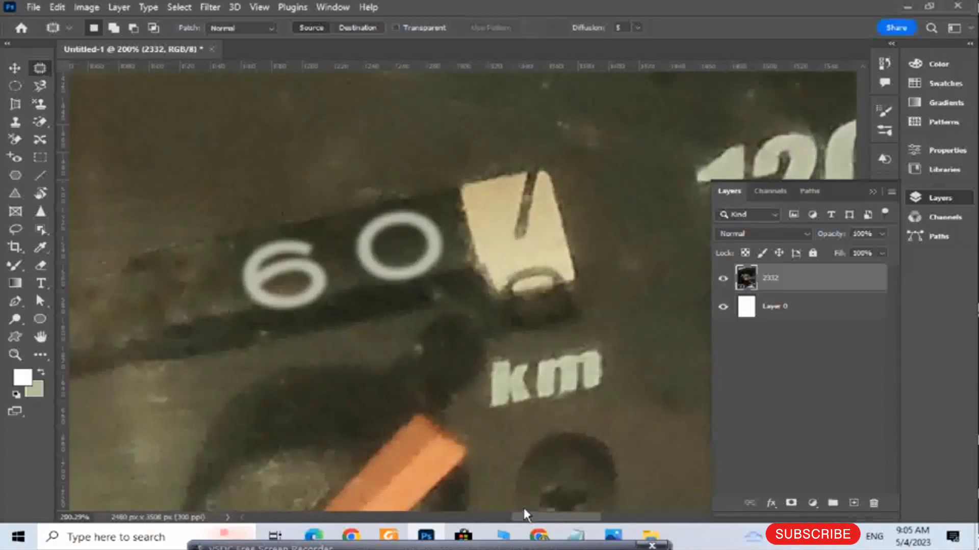
pyautogui.moveTo(319, 309)
pyautogui.mouseDown()
pyautogui.moveTo(339, 295)
pyautogui.moveTo(333, 249)
pyautogui.moveTo(317, 233)
pyautogui.moveTo(261, 234)
pyautogui.moveTo(218, 258)
pyautogui.moveTo(226, 293)
pyautogui.moveTo(245, 312)
pyautogui.moveTo(303, 317)
pyautogui.moveTo(322, 307)
pyautogui.mouseUp()
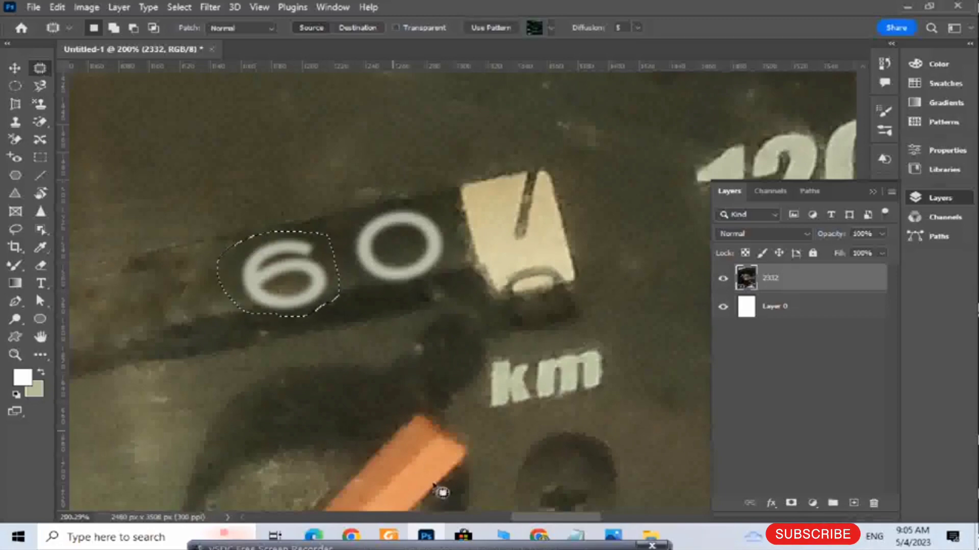
pyautogui.moveTo(544, 518); pyautogui.dragTo(523, 519)
pyautogui.moveTo(505, 324); pyautogui.dragTo(301, 334)
pyautogui.hotkey('ctrl', 'd')
# - Patch the digit 0 beside the cream-coloured wheel out of the odometer strip
pyautogui.moveTo(592, 209)
pyautogui.mouseDown()
pyautogui.moveTo(568, 212)
pyautogui.moveTo(550, 232)
pyautogui.moveTo(561, 277)
pyautogui.moveTo(594, 285)
pyautogui.moveTo(640, 276)
pyautogui.moveTo(652, 248)
pyautogui.moveTo(636, 215)
pyautogui.moveTo(594, 209)
pyautogui.mouseUp()
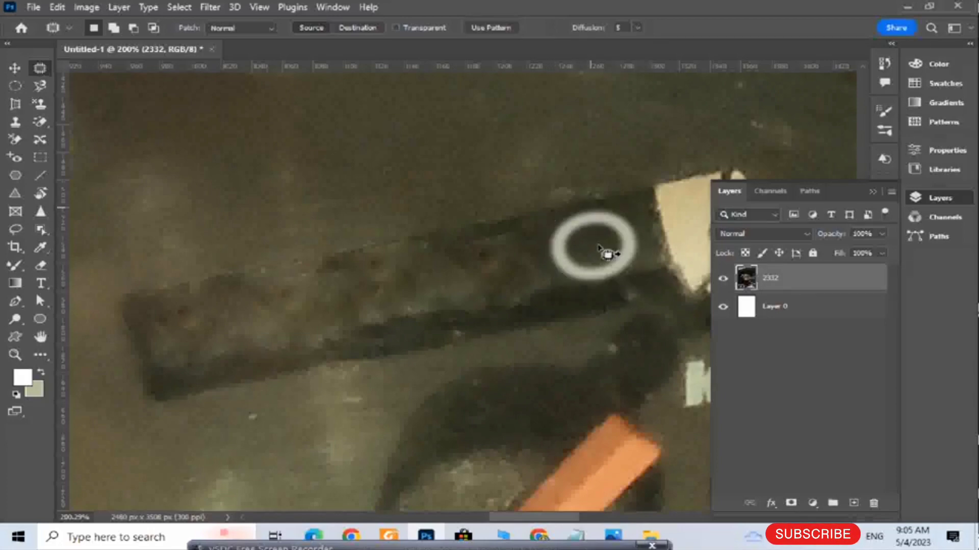
pyautogui.moveTo(607, 255); pyautogui.dragTo(435, 285)
pyautogui.scroll(-6, 434, 286)
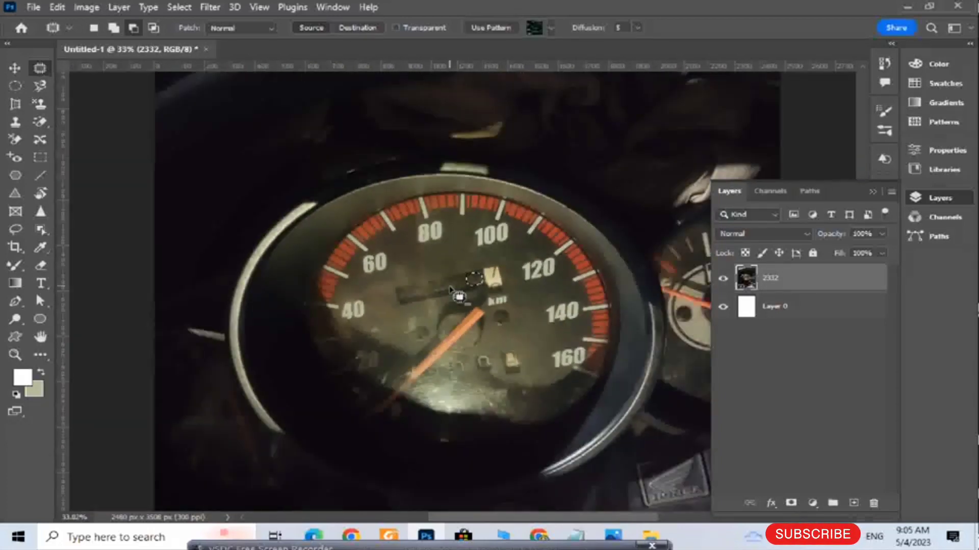
pyautogui.hotkey('ctrl', 'd')
# - Smooth the remaining blotches along the emptied odometer strip with several small patches
pyautogui.scroll(6, 482, 307)
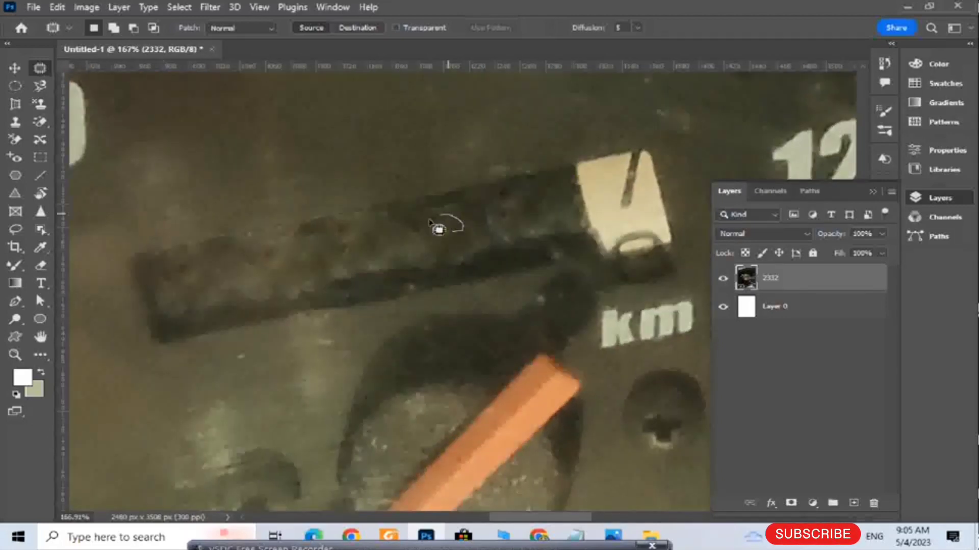
pyautogui.moveTo(429, 219); pyautogui.dragTo(460, 233)
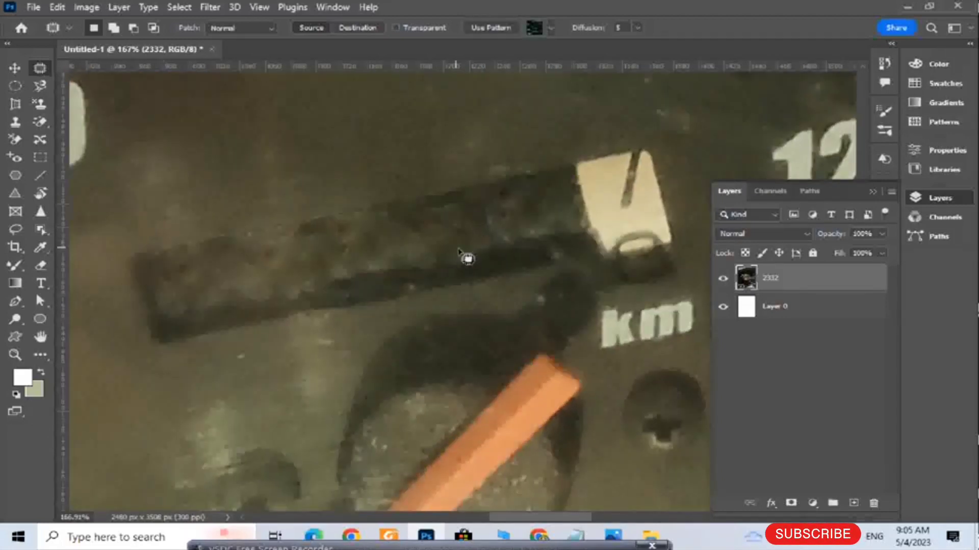
pyautogui.hotkey('ctrl', 'd')
pyautogui.moveTo(363, 221)
pyautogui.mouseDown()
pyautogui.moveTo(317, 232)
pyautogui.moveTo(378, 239)
pyautogui.mouseUp()
pyautogui.hotkey('ctrl', 'd')
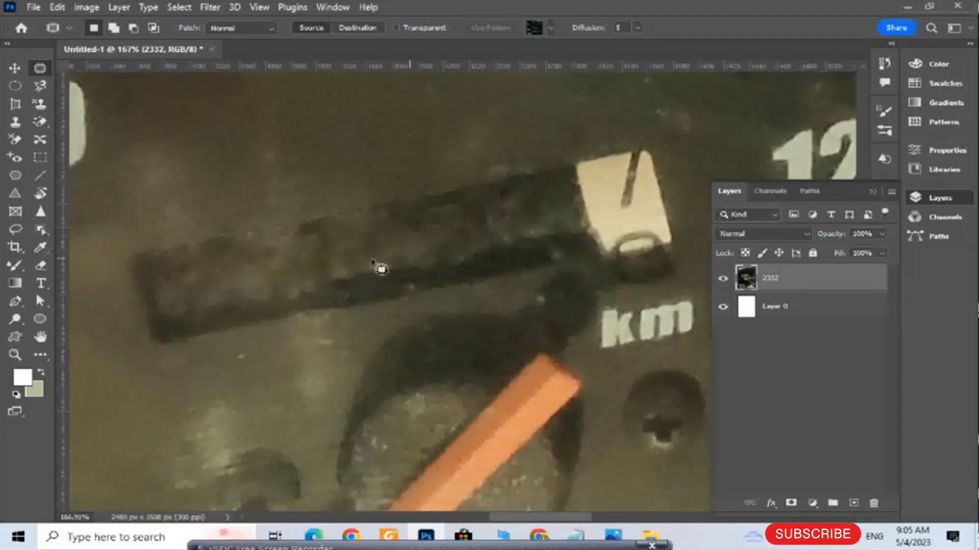
pyautogui.moveTo(297, 251)
pyautogui.mouseDown()
pyautogui.moveTo(252, 260)
pyautogui.moveTo(275, 268)
pyautogui.moveTo(333, 240)
pyautogui.moveTo(323, 262)
pyautogui.mouseUp()
pyautogui.hotkey('ctrl', 'd')
pyautogui.moveTo(219, 273)
pyautogui.mouseDown()
pyautogui.moveTo(171, 301)
pyautogui.moveTo(196, 277)
pyautogui.moveTo(269, 304)
pyautogui.mouseUp()
pyautogui.hotkey('ctrl', 'd')
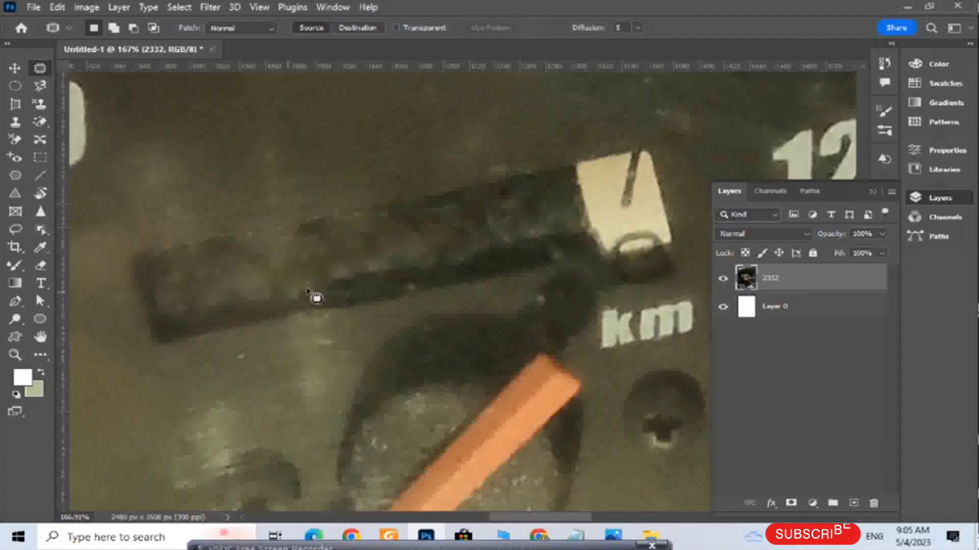
# - Check the digits in the original 2332.png photo and add the text 88280 near the emptied odometer strip
pyautogui.click(614, 537)
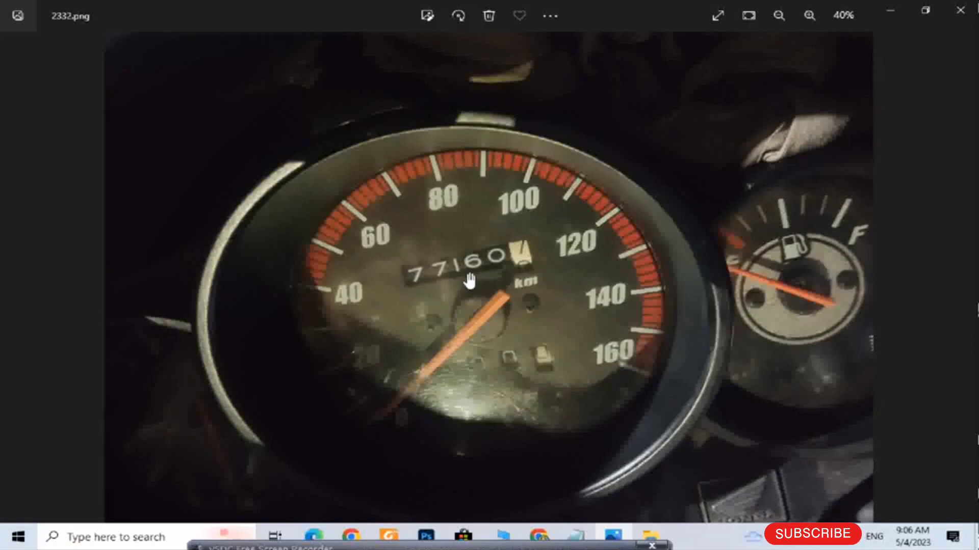
pyautogui.click(893, 8)
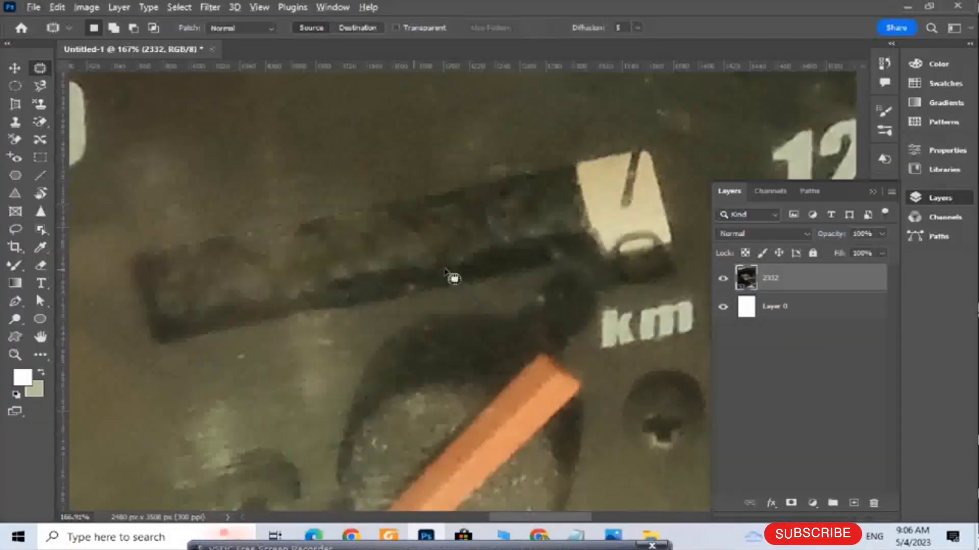
pyautogui.click(41, 285)
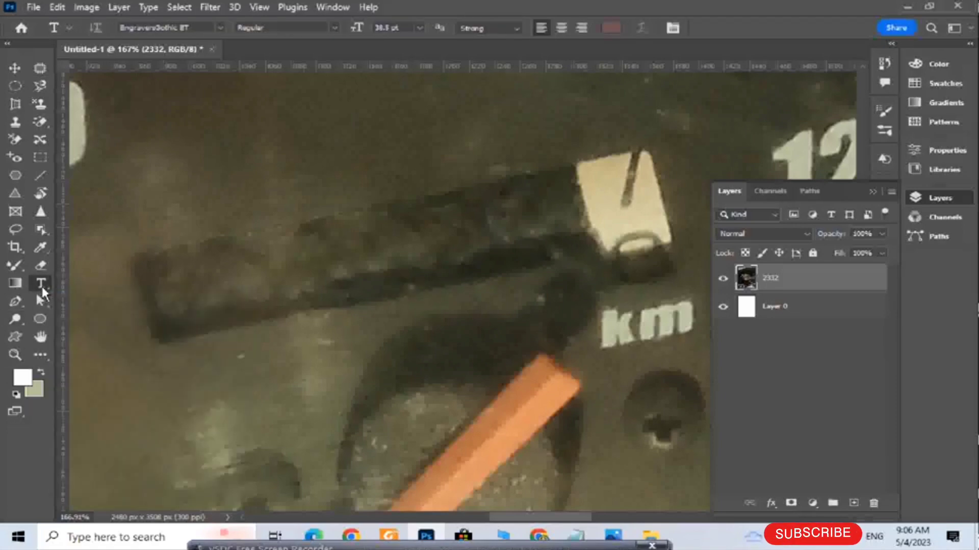
pyautogui.click(225, 284)
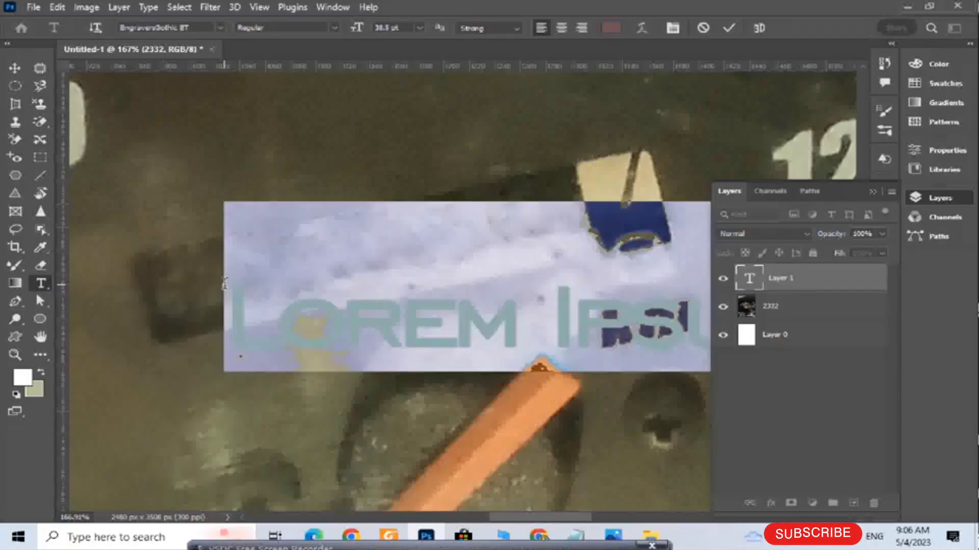
pyautogui.click(225, 284)
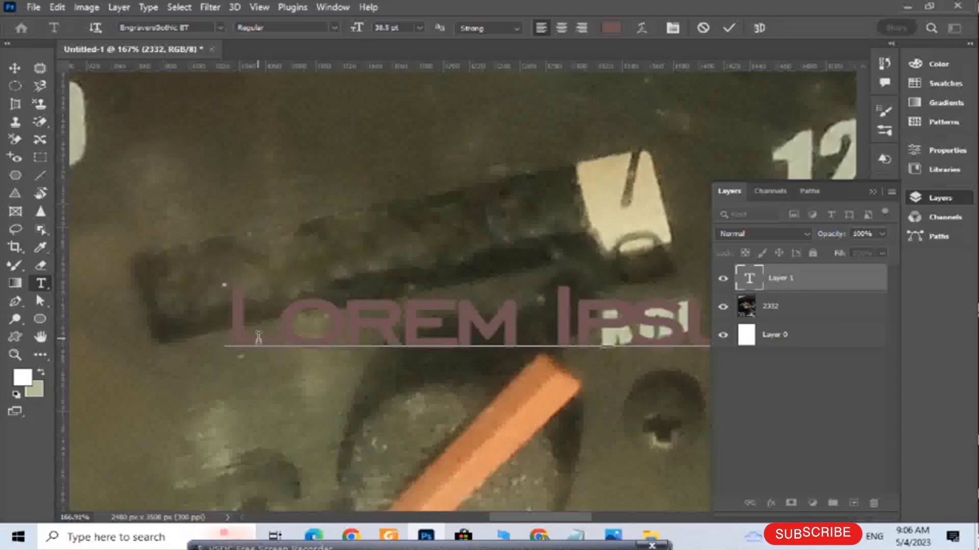
pyautogui.hotkey('ctrl', 'a')
pyautogui.press('BackSpace')
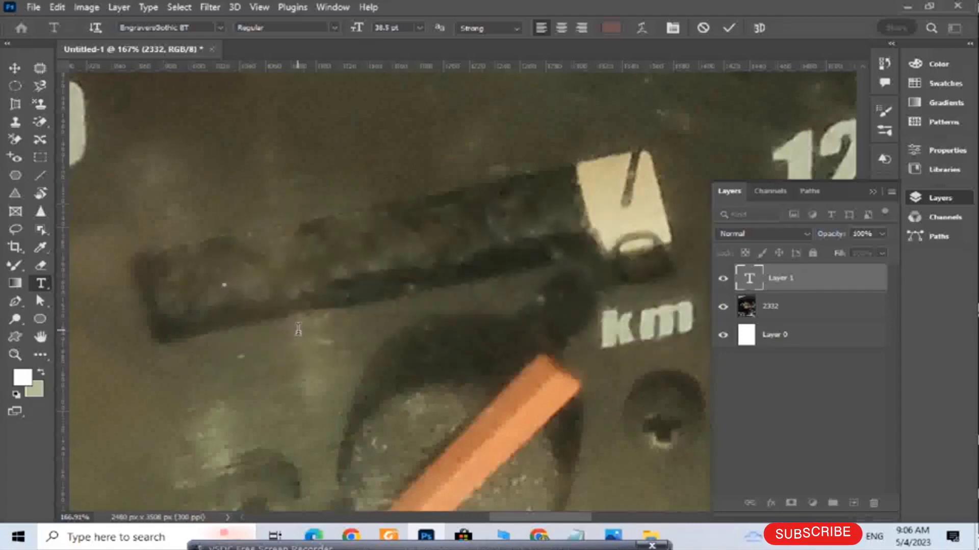
pyautogui.write('88280')
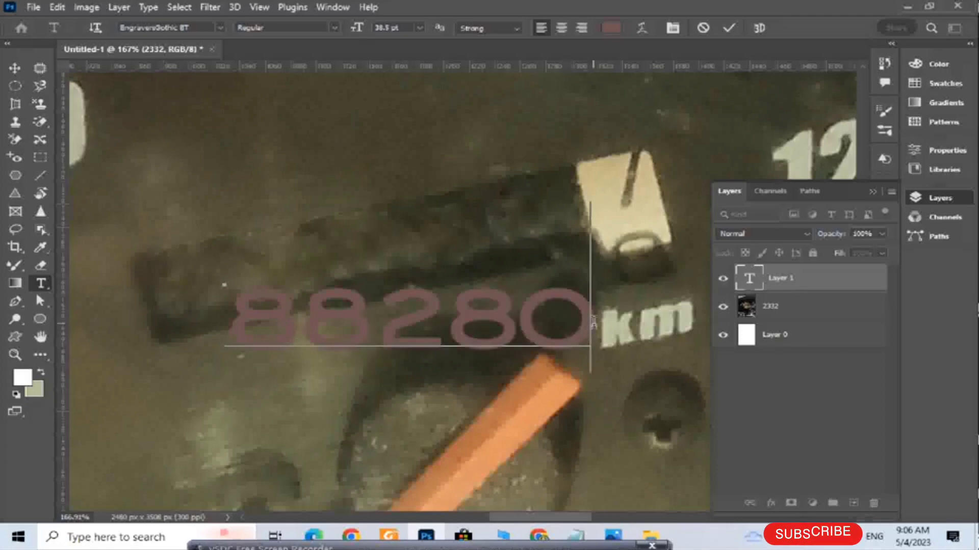
# - Recolour the whole 88280 text near-white
pyautogui.moveTo(591, 329); pyautogui.dragTo(227, 346)
pyautogui.click(611, 29)
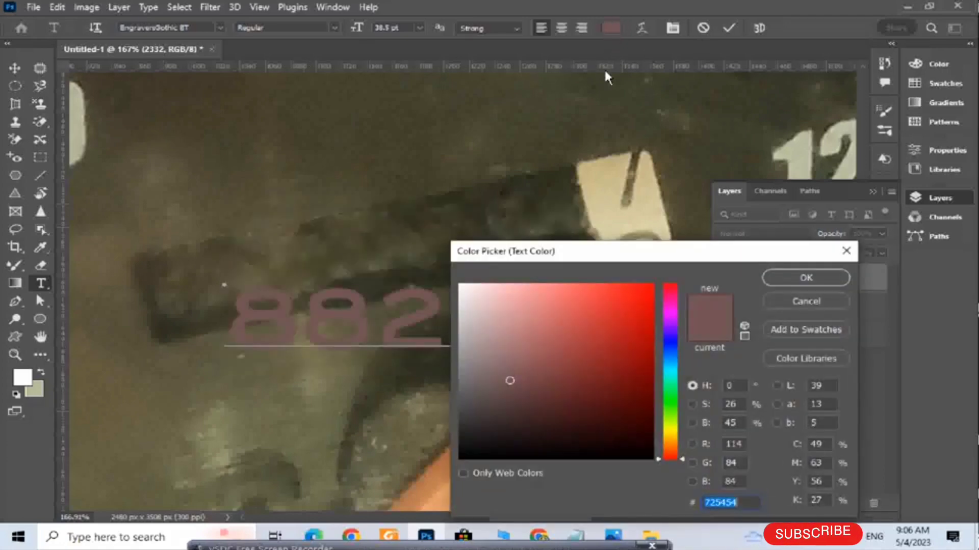
pyautogui.click(467, 294)
pyautogui.click(809, 279)
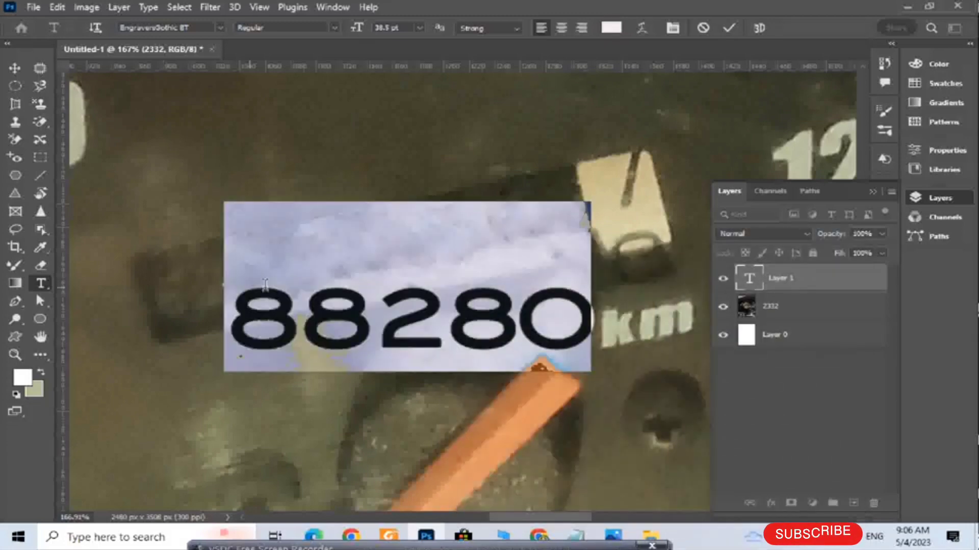
# - Select the whole 88280 text and apply the EngraversGothic BT font to it
pyautogui.click(287, 294)
pyautogui.moveTo(243, 310); pyautogui.dragTo(634, 319)
pyautogui.click(221, 28)
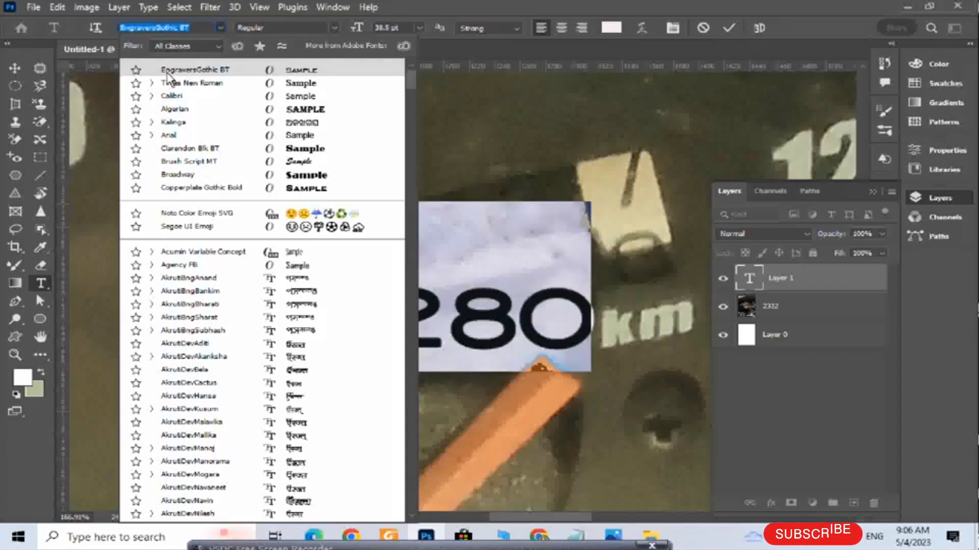
pyautogui.click(195, 72)
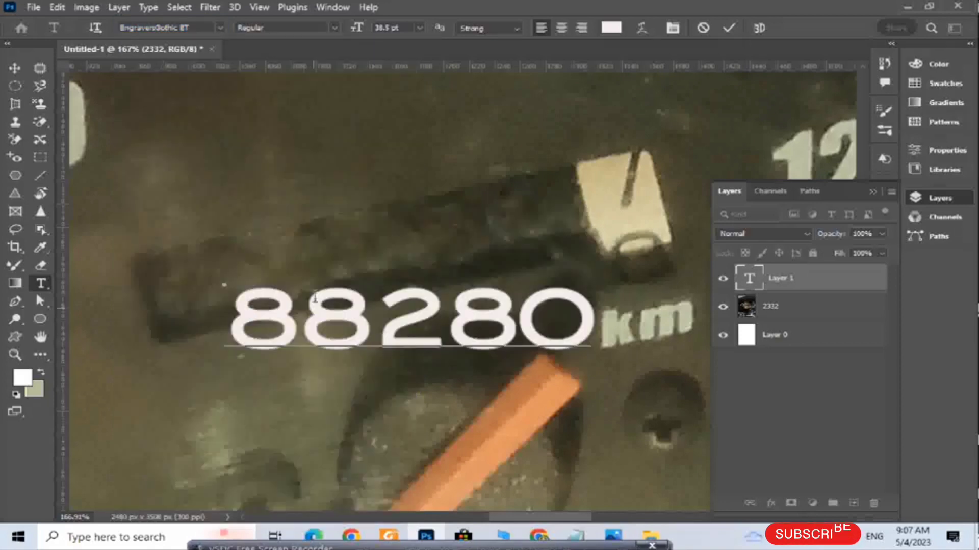
pyautogui.click(15, 69)
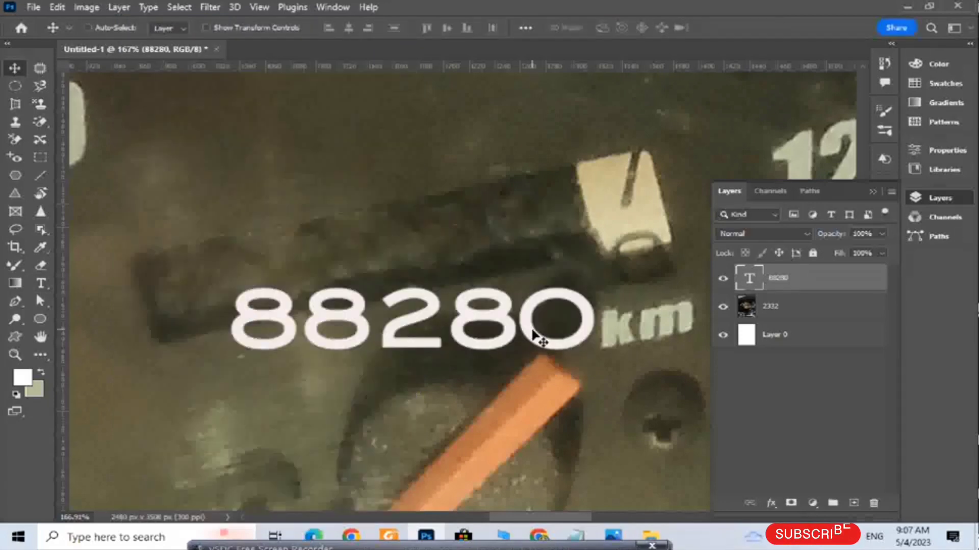
# - Rotate the 88280 text to -12.06° and move it up onto the emptied odometer strip
pyautogui.hotkey('ctrl', 't')
pyautogui.moveTo(615, 363); pyautogui.dragTo(604, 323)
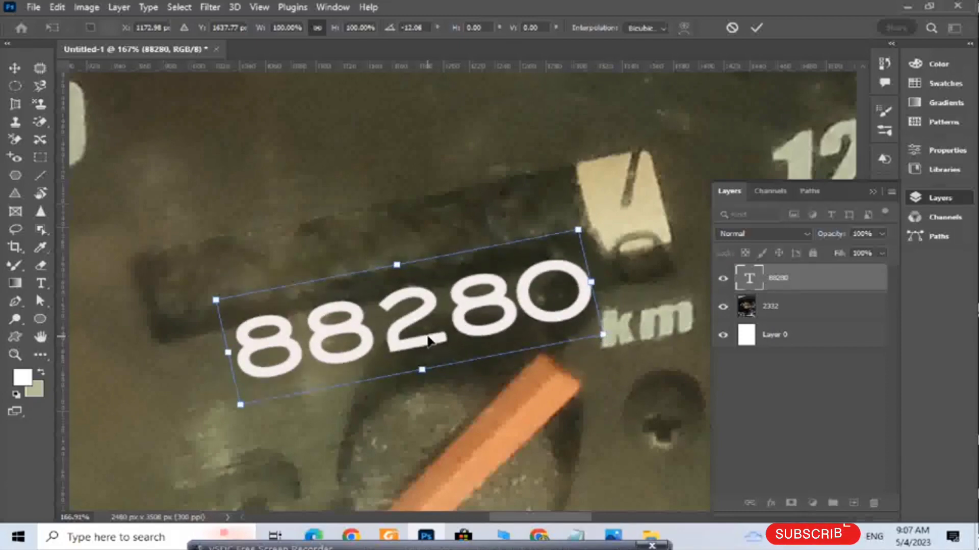
pyautogui.moveTo(428, 341); pyautogui.dragTo(397, 274)
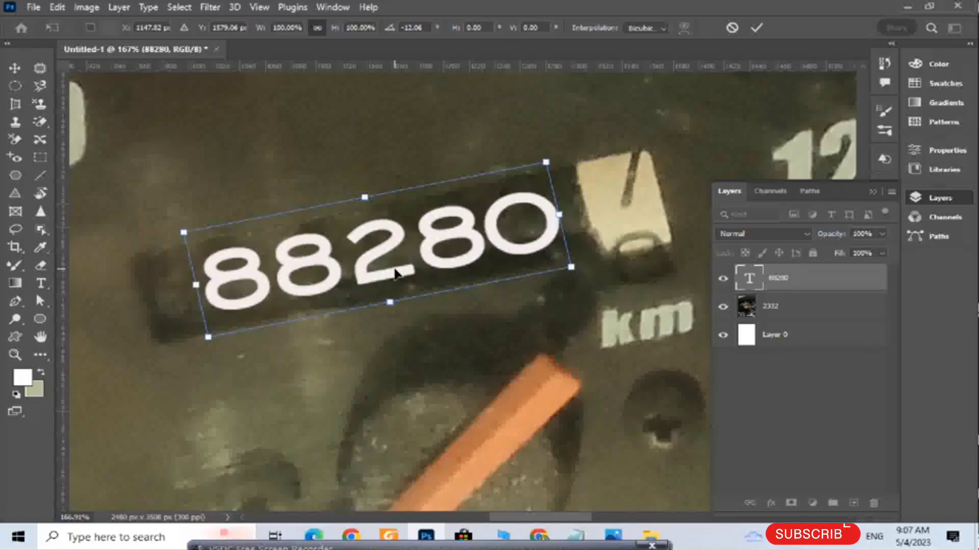
pyautogui.press('Return')
# - Set the tracking of the whole 88280 text to 40
pyautogui.doubleClick(400, 274)
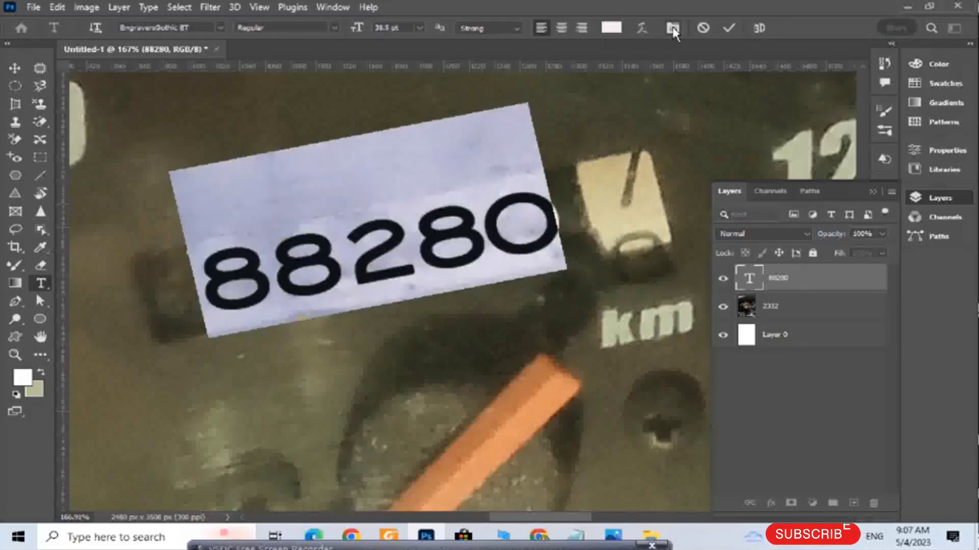
pyautogui.click(15, 71)
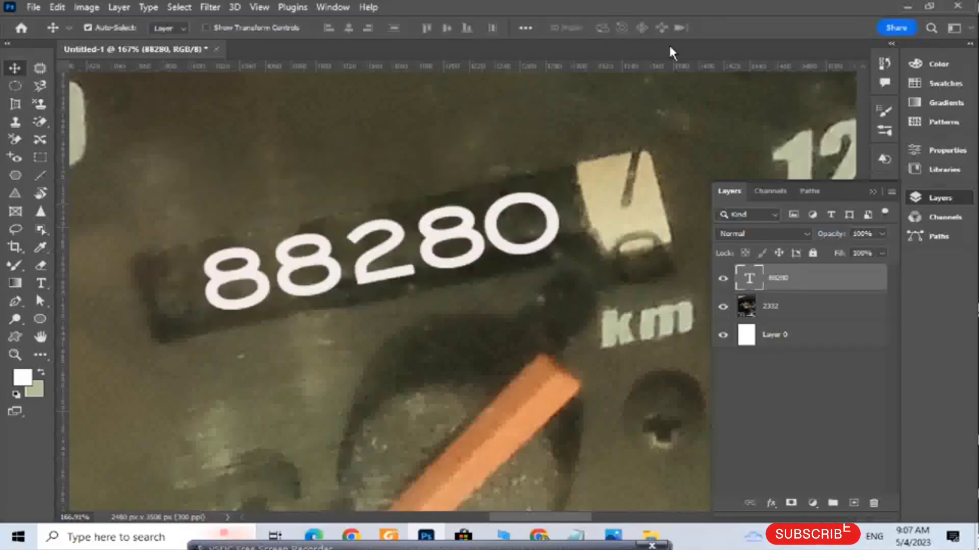
pyautogui.doubleClick(382, 274)
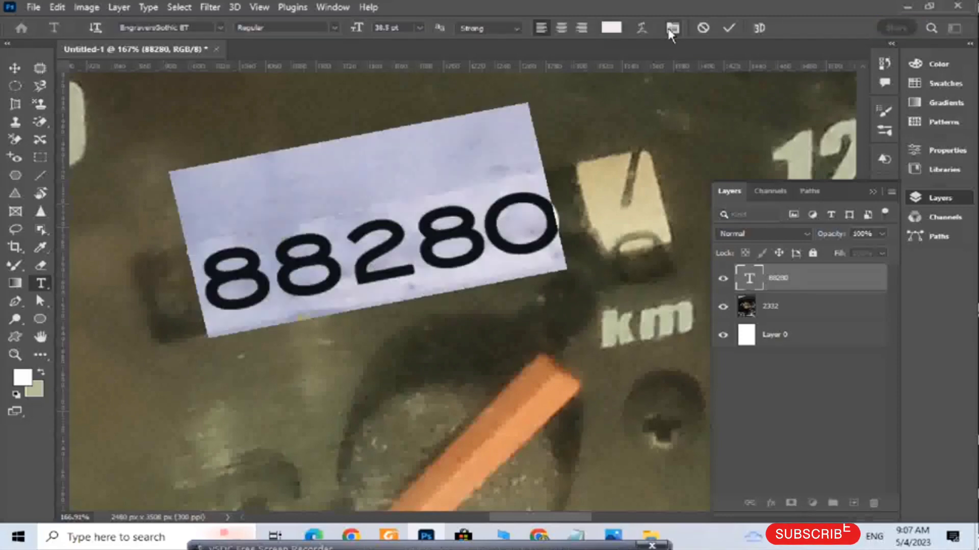
pyautogui.click(672, 29)
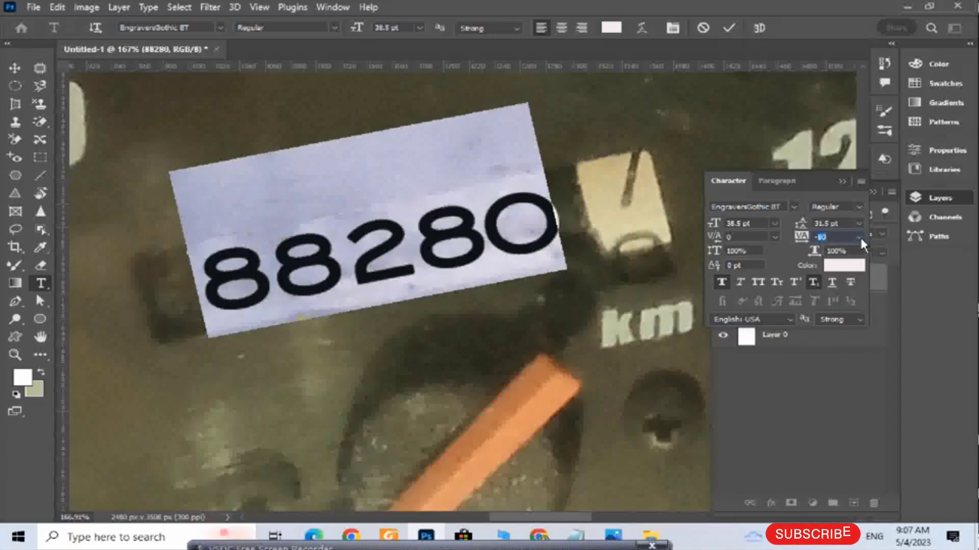
pyautogui.press('Down')
pyautogui.press('Down')
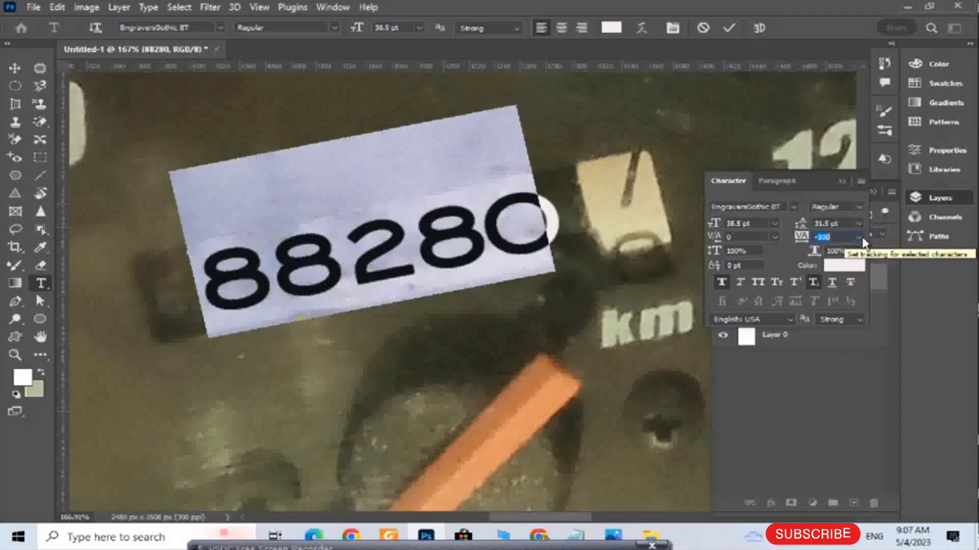
pyautogui.press('Up')
pyautogui.press('Up')
pyautogui.press('Up')
pyautogui.press('Up')
pyautogui.press('Up')
pyautogui.press('Up')
pyautogui.press('Up')
pyautogui.press('Up')
pyautogui.press('Up')
pyautogui.press('Up')
pyautogui.press('Up')
pyautogui.press('Up')
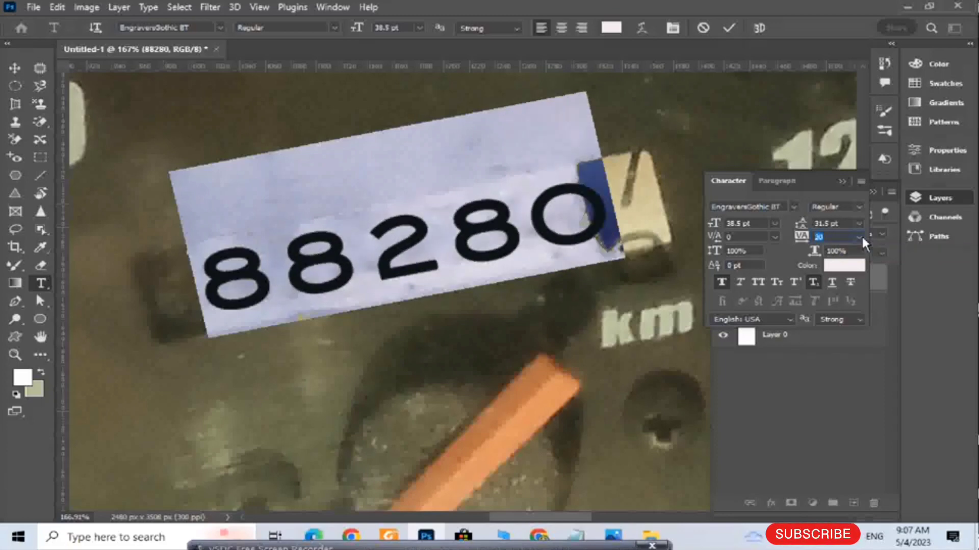
pyautogui.press('Up')
pyautogui.press('Up')
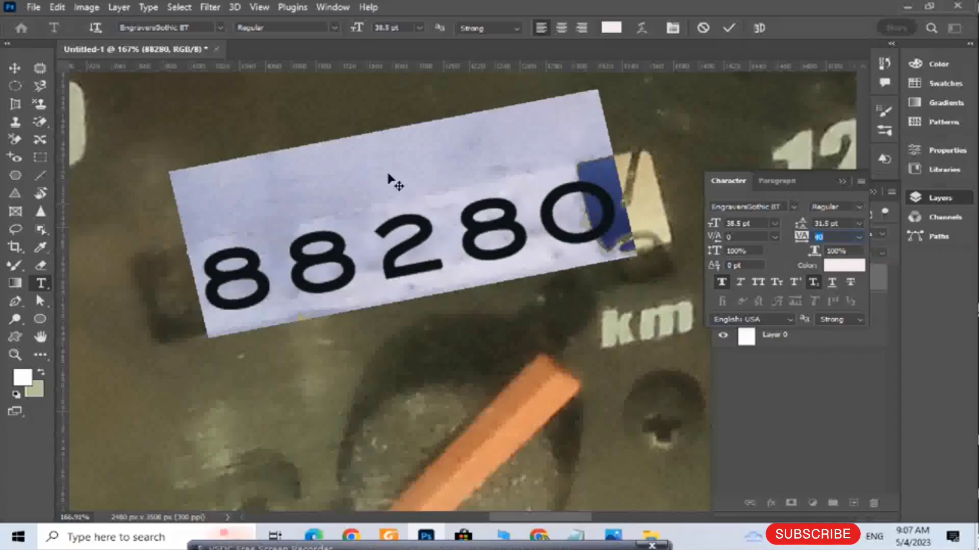
pyautogui.click(11, 68)
# - Reposition the widened 88280 text inside the odometer strip and scale it down to 93.41%
pyautogui.moveTo(416, 258); pyautogui.dragTo(372, 262)
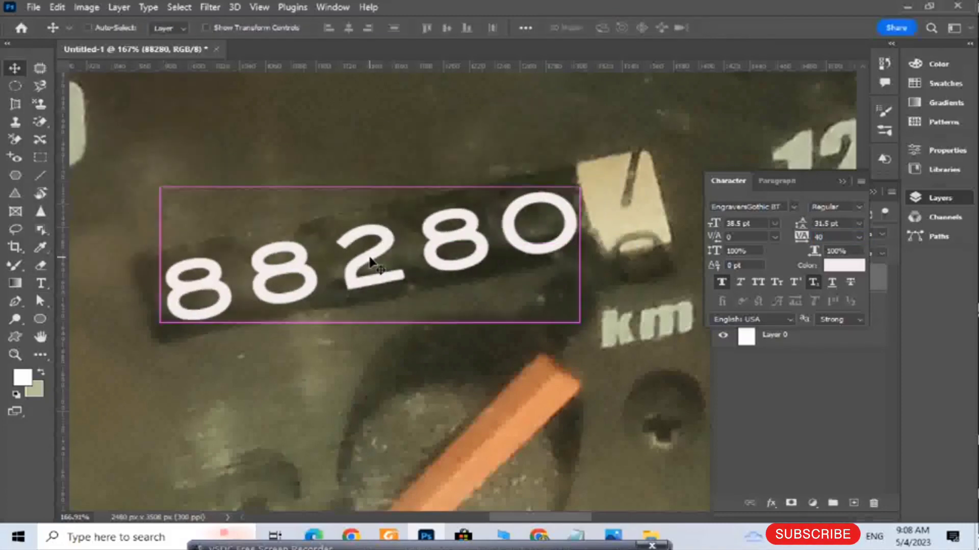
pyautogui.hotkey('ctrl', 't')
pyautogui.moveTo(597, 351); pyautogui.dragTo(574, 334)
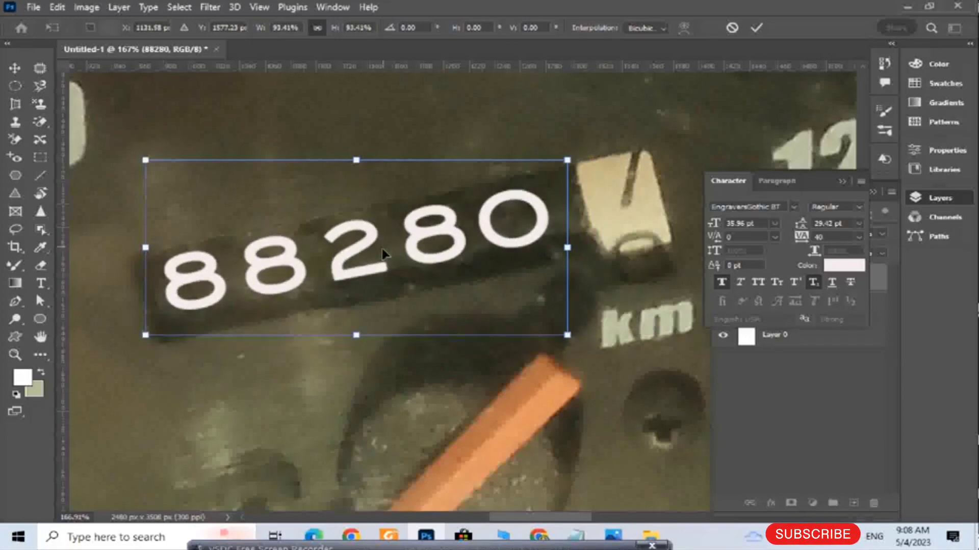
pyautogui.moveTo(381, 248); pyautogui.dragTo(381, 251)
pyautogui.press('Return')
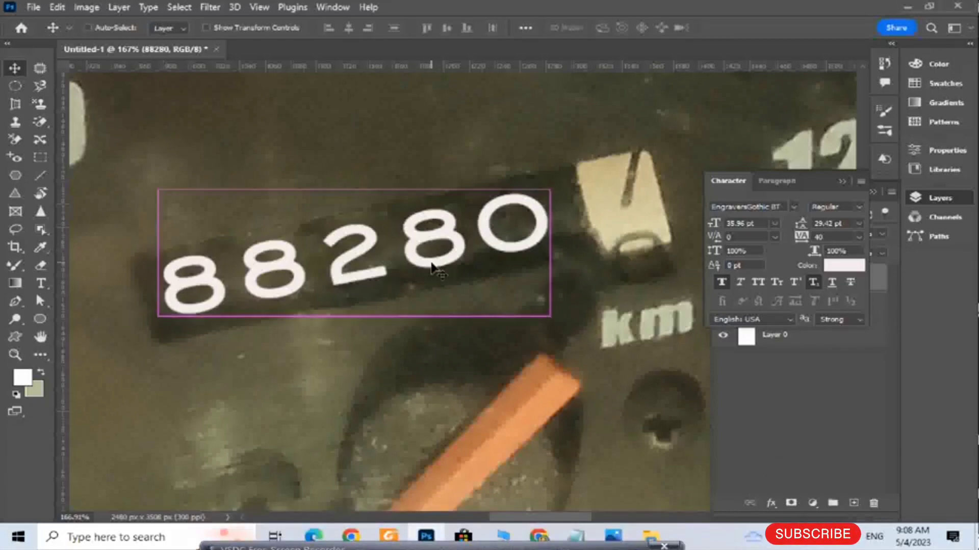
# - Scale the 88280 text up to 104.26% and rotate it by -0.82° to follow the strip's slope
pyautogui.hotkey('ctrl', 't')
pyautogui.moveTo(564, 340); pyautogui.dragTo(584, 347)
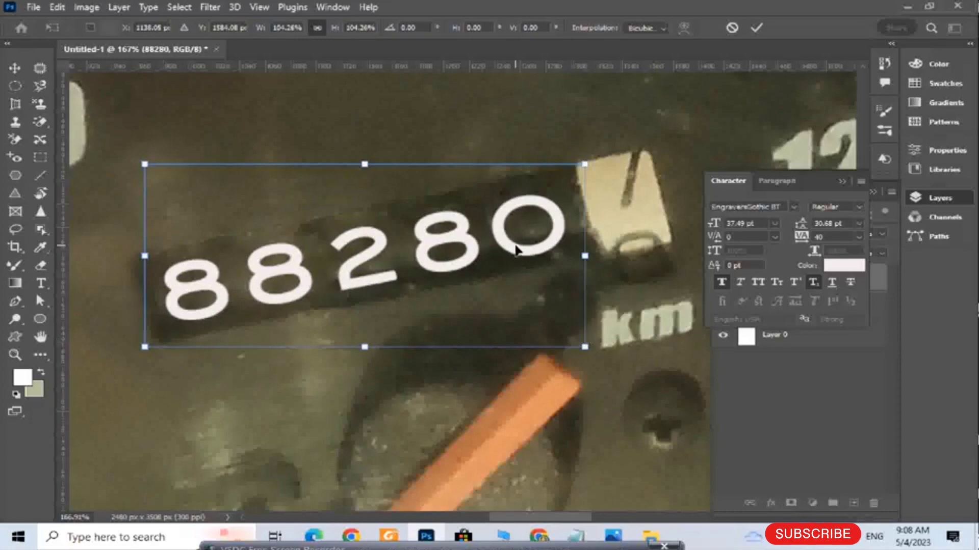
pyautogui.moveTo(624, 300); pyautogui.dragTo(623, 298)
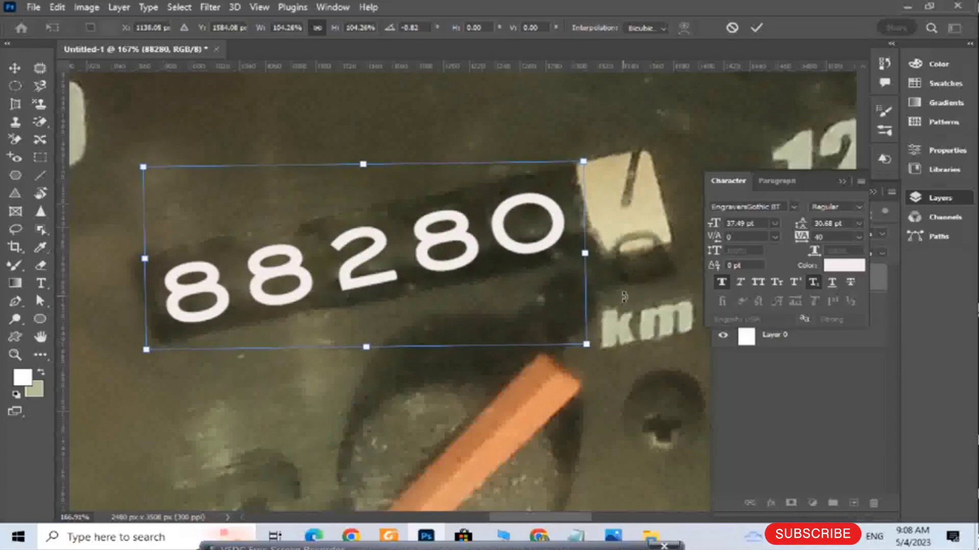
pyautogui.press('Up')
pyautogui.press('Up')
pyautogui.press('Return')
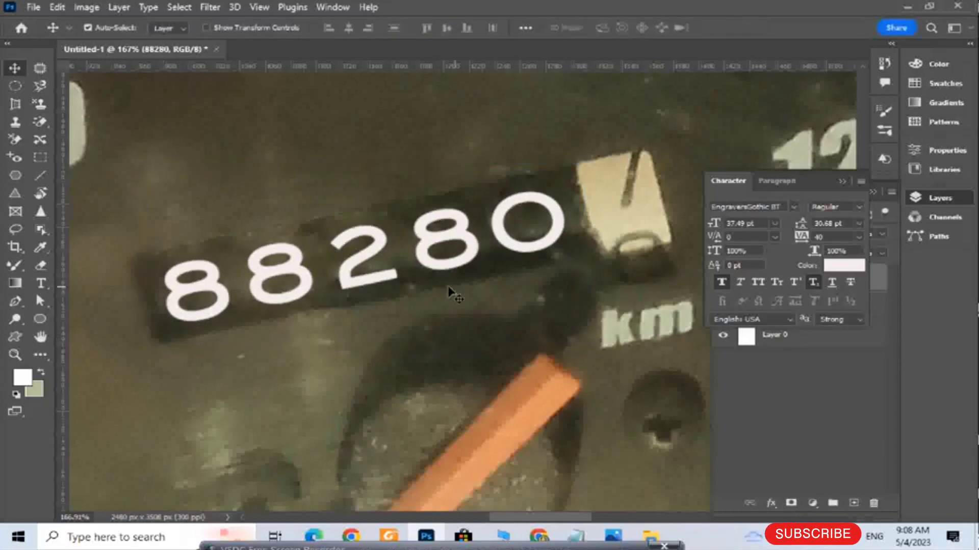
# - Recolour the whole 88280 text with the grey-green b9bea3 sampled from the dial's 100 marking
pyautogui.scroll(2, 443, 275)
pyautogui.scroll(-4, 444, 277)
pyautogui.scroll(2, 557, 135)
pyautogui.scroll(1, 557, 136)
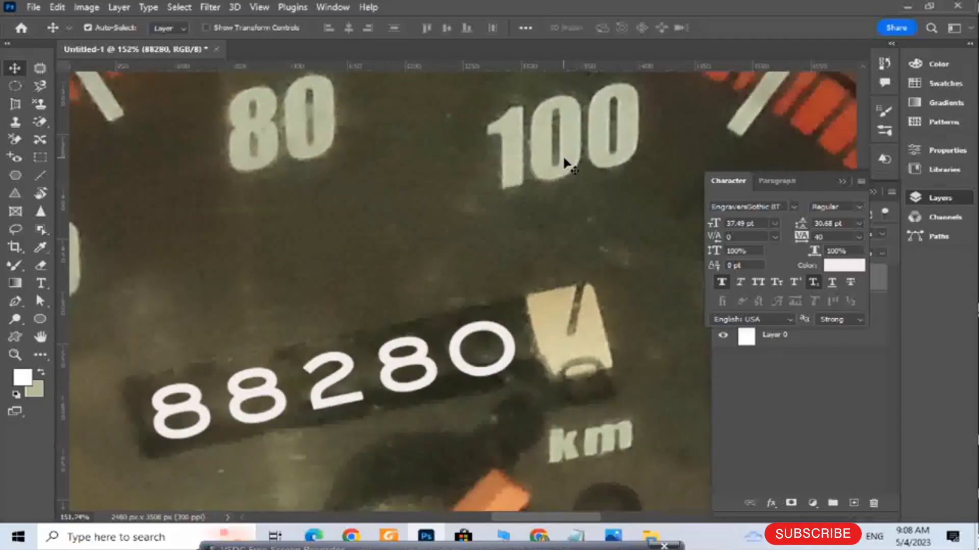
pyautogui.doubleClick(403, 367)
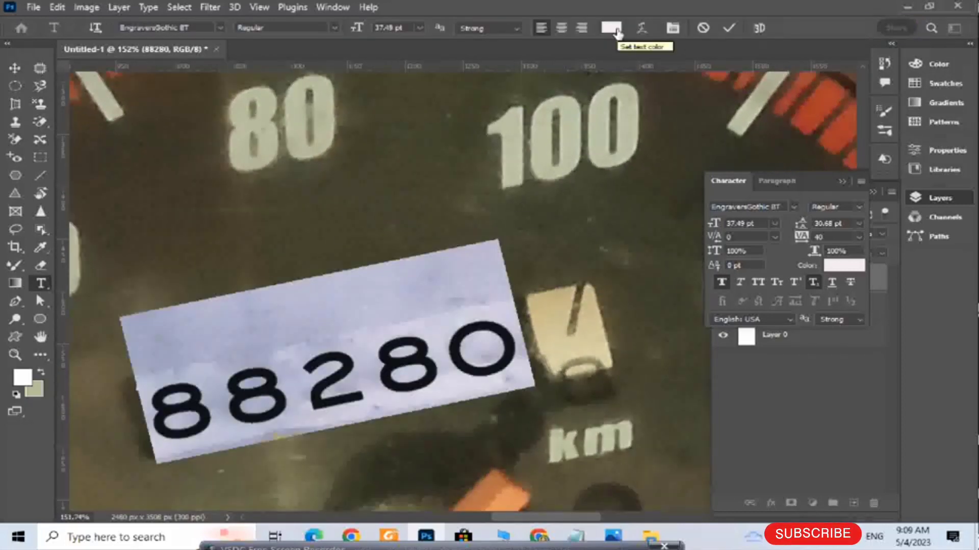
pyautogui.click(616, 29)
pyautogui.click(573, 166)
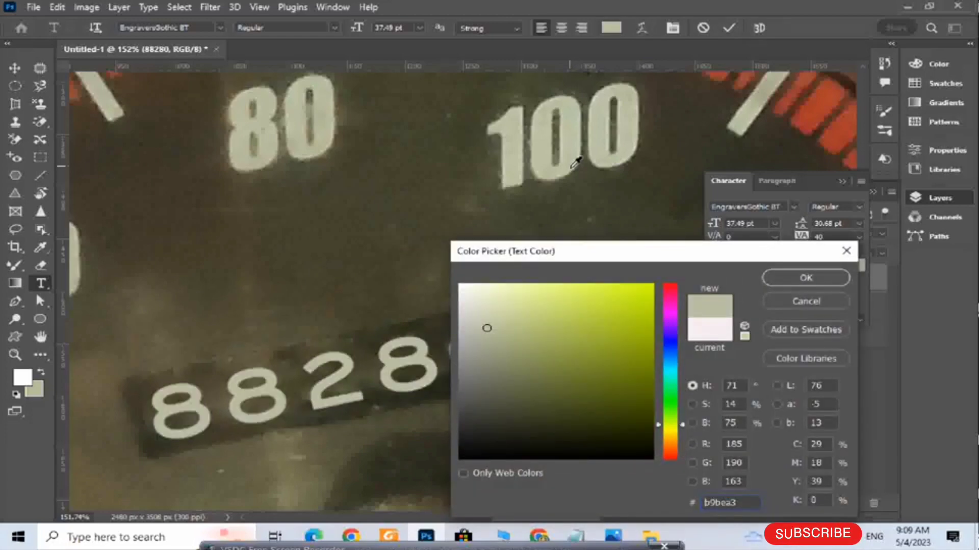
pyautogui.click(806, 279)
pyautogui.hotkey('ctrl', 'Return')
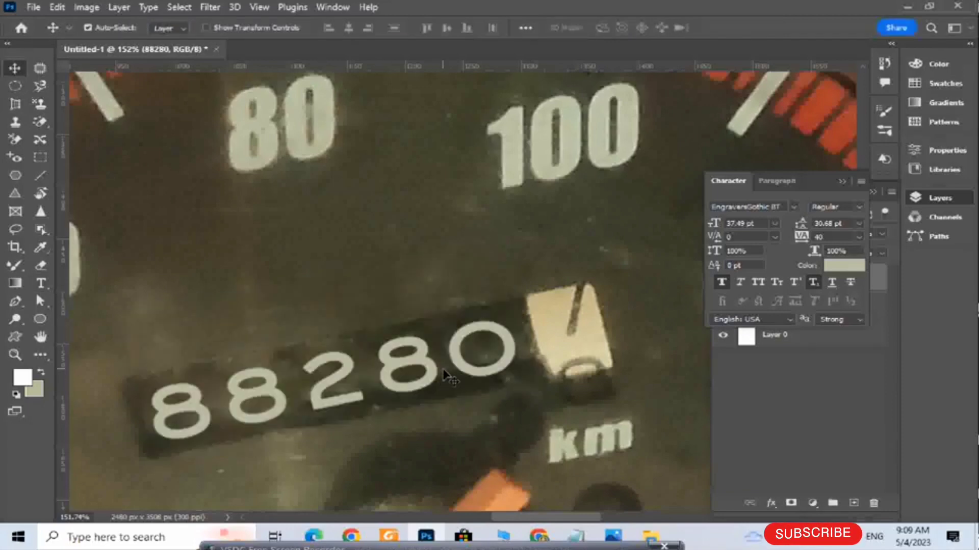
# - Put away the character settings to uncover the layer list and leave text editing
pyautogui.doubleClick(417, 375)
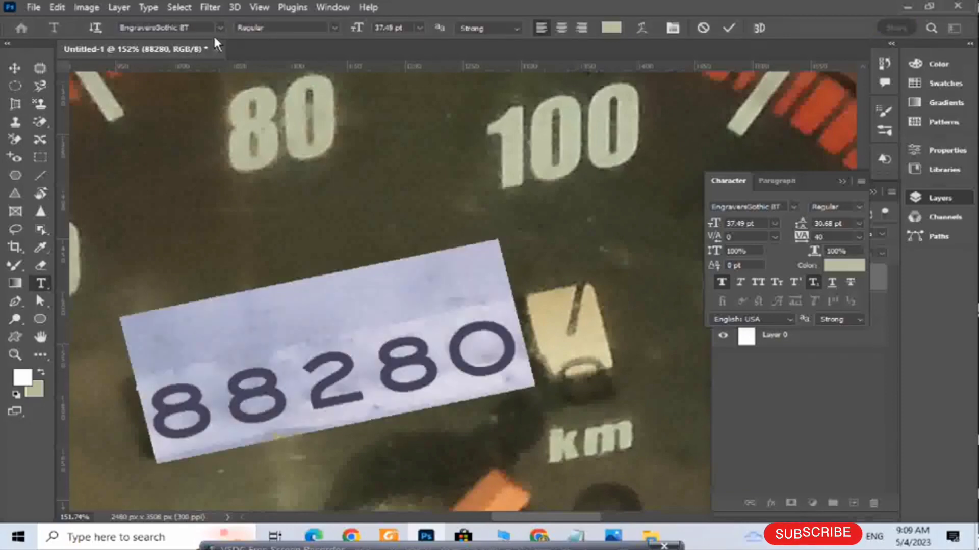
pyautogui.click(842, 181)
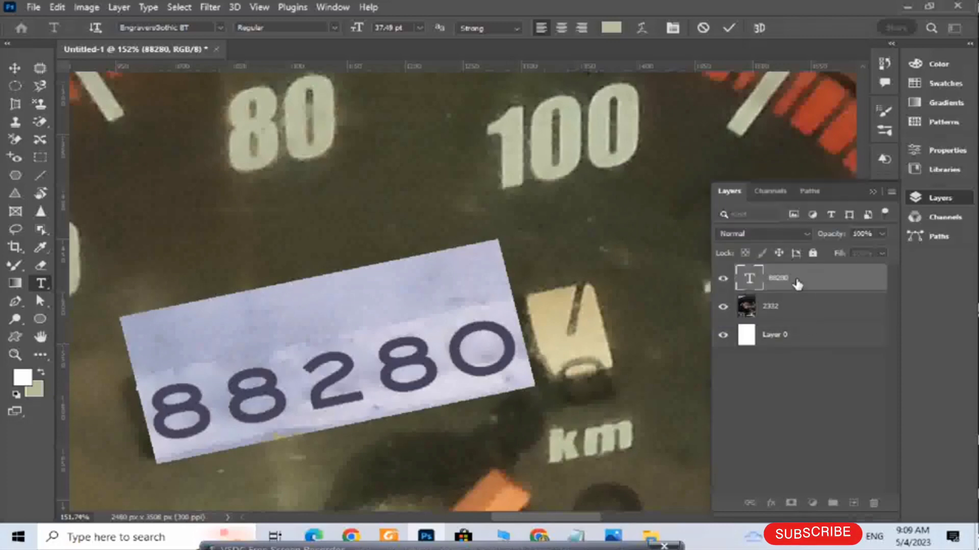
pyautogui.click(12, 70)
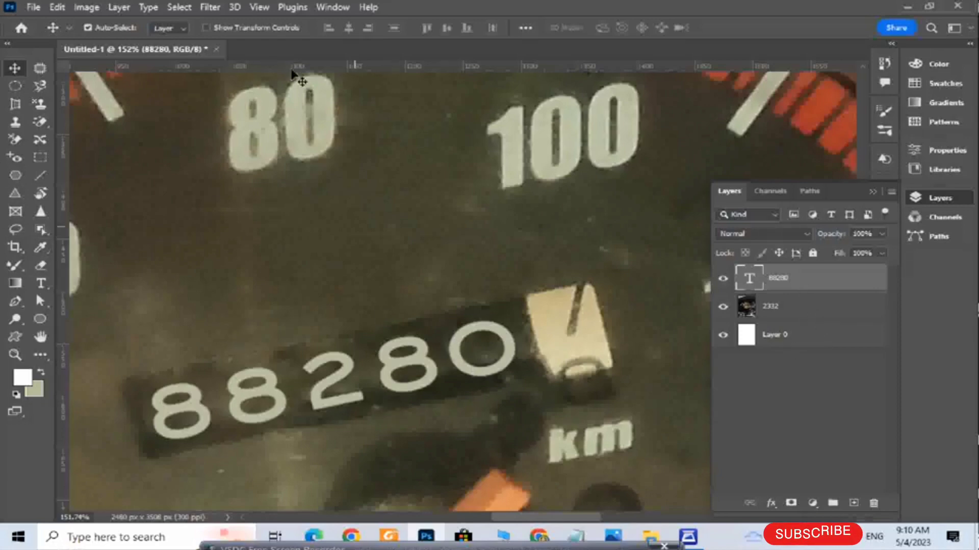
# - Convert the 88280 text to a smart object and apply a Gaussian Blur with a 1.0 pixel radius
pyautogui.click(209, 7)
pyautogui.moveTo(241, 189)
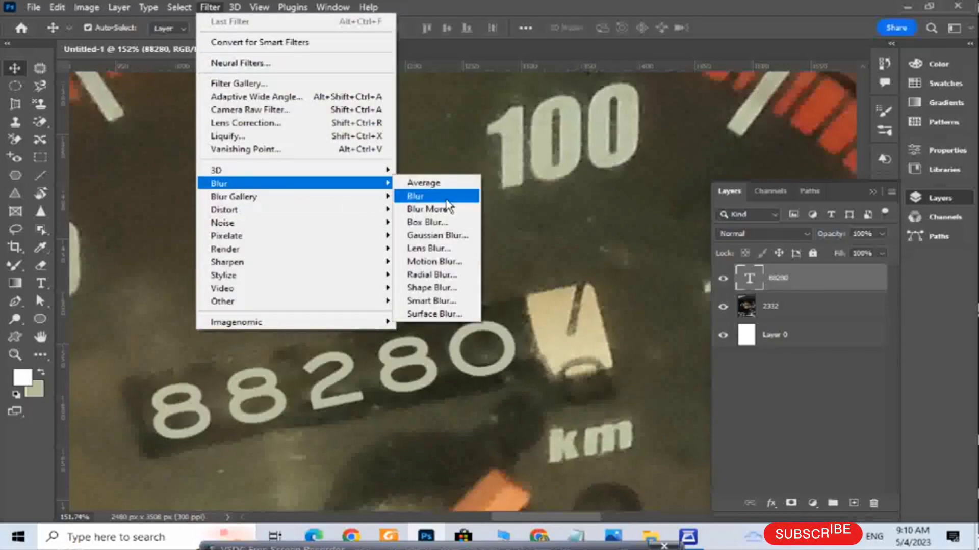
pyautogui.click(447, 238)
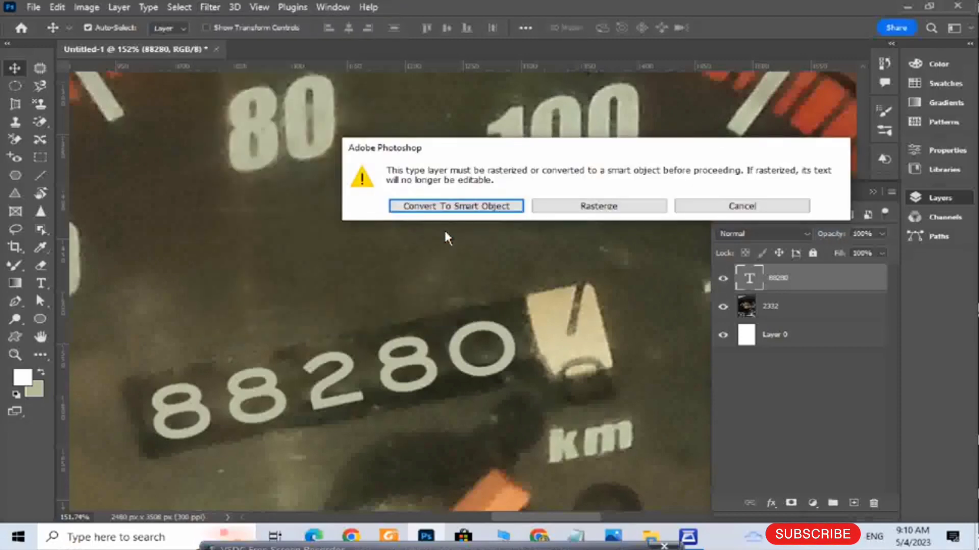
pyautogui.click(478, 207)
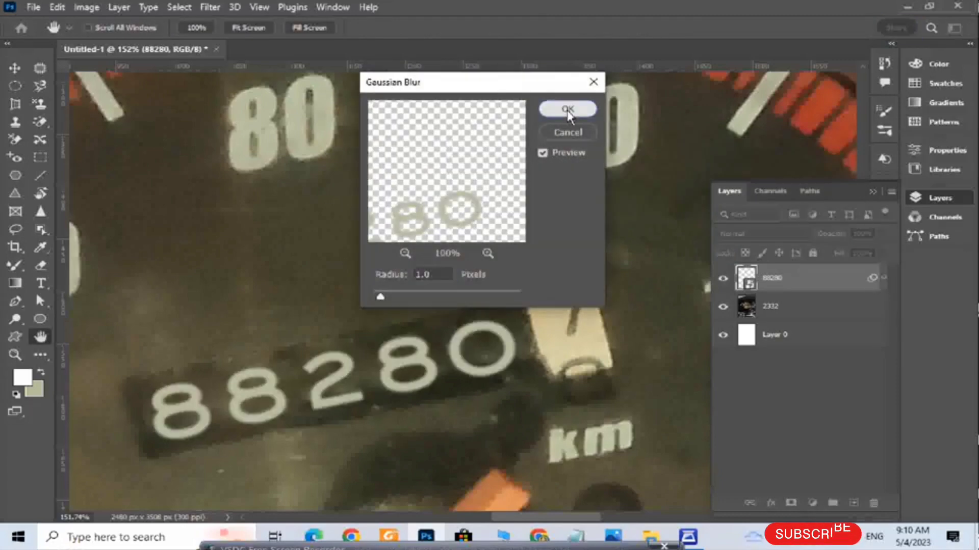
pyautogui.click(567, 110)
# - Rasterize the 88280 layer and apply another Gaussian Blur with a 1.3 pixel radius
pyautogui.rightClick(783, 267)
pyautogui.click(657, 288)
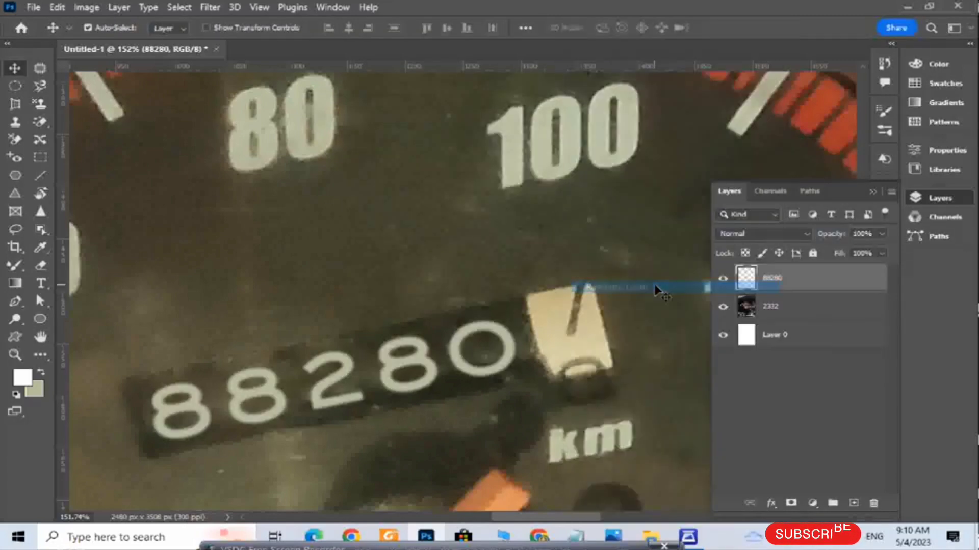
pyautogui.click(204, 7)
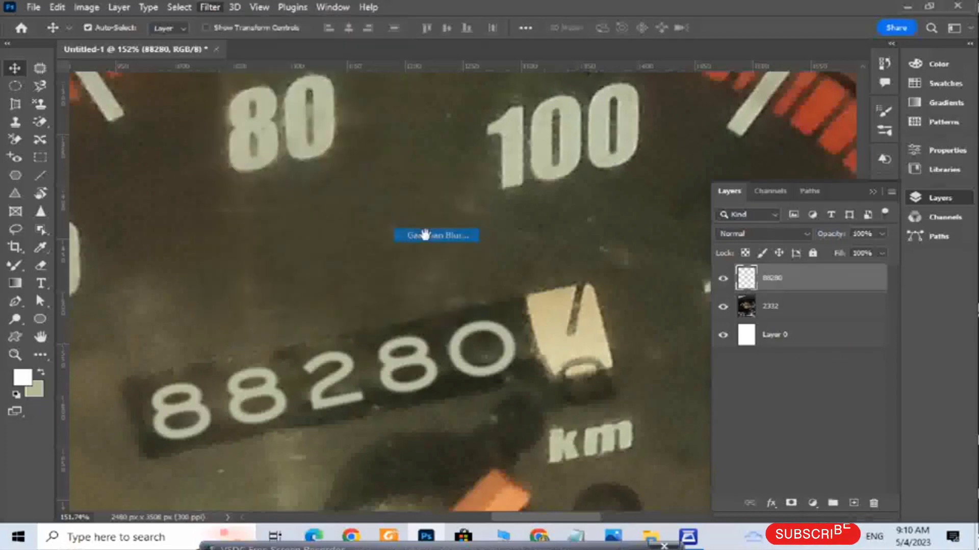
pyautogui.click(423, 236)
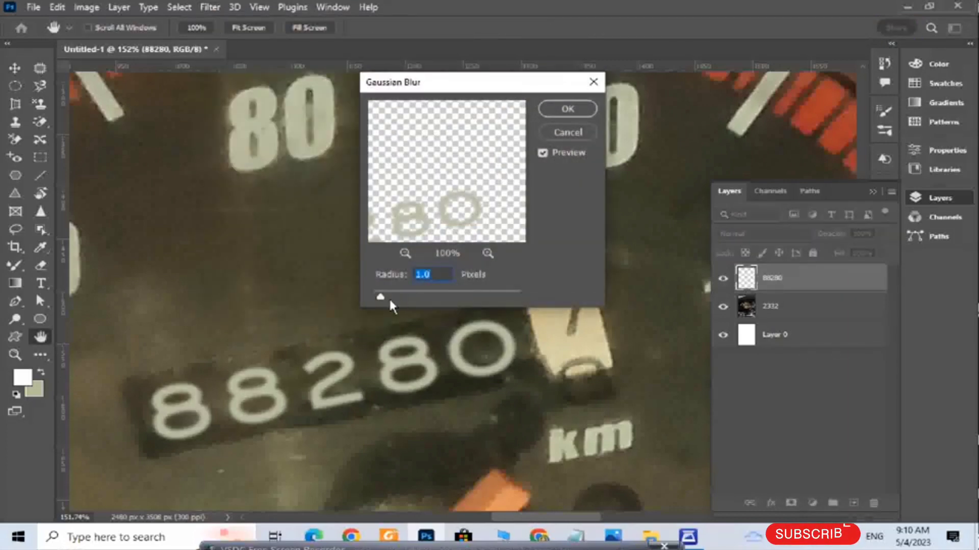
pyautogui.moveTo(381, 298); pyautogui.dragTo(382, 299)
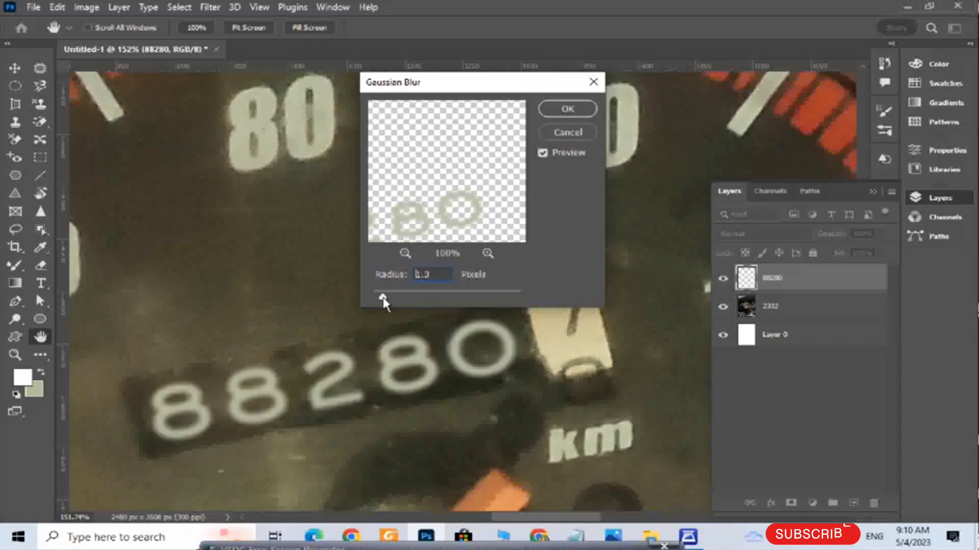
pyautogui.click(565, 108)
# - Examine how the blurred 88280 digits blend with the dial, both close up and across the whole photo
pyautogui.scroll(-5, 461, 334)
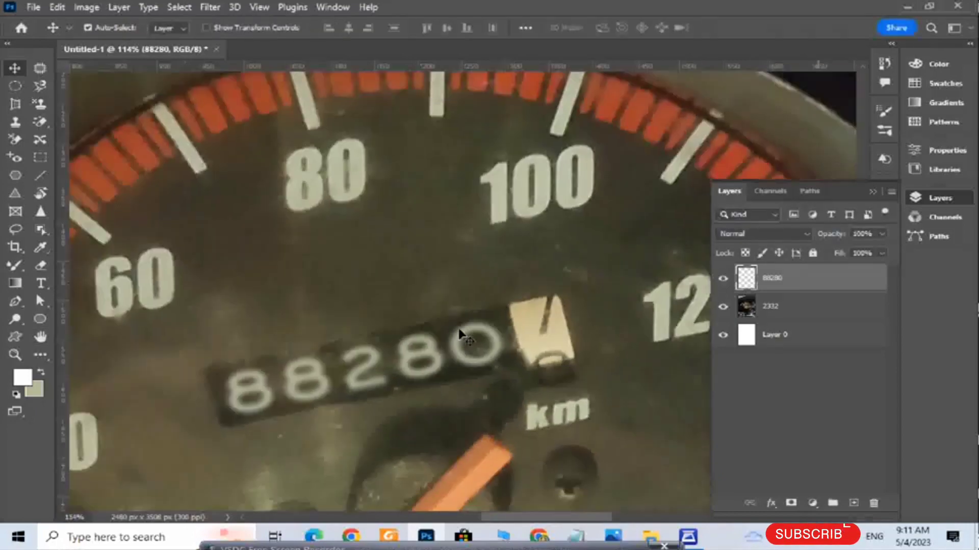
pyautogui.scroll(3, 444, 352)
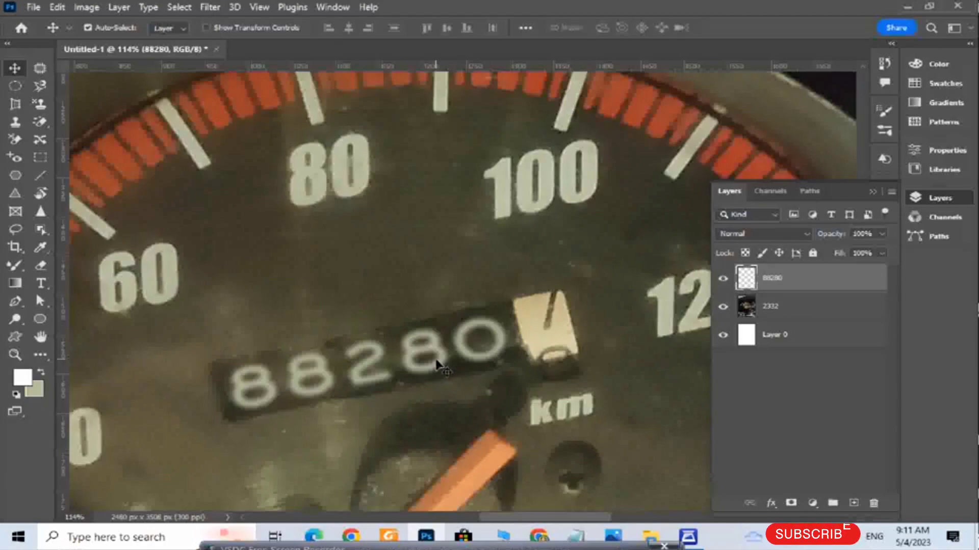
pyautogui.scroll(2, 437, 363)
pyautogui.scroll(-5, 431, 361)
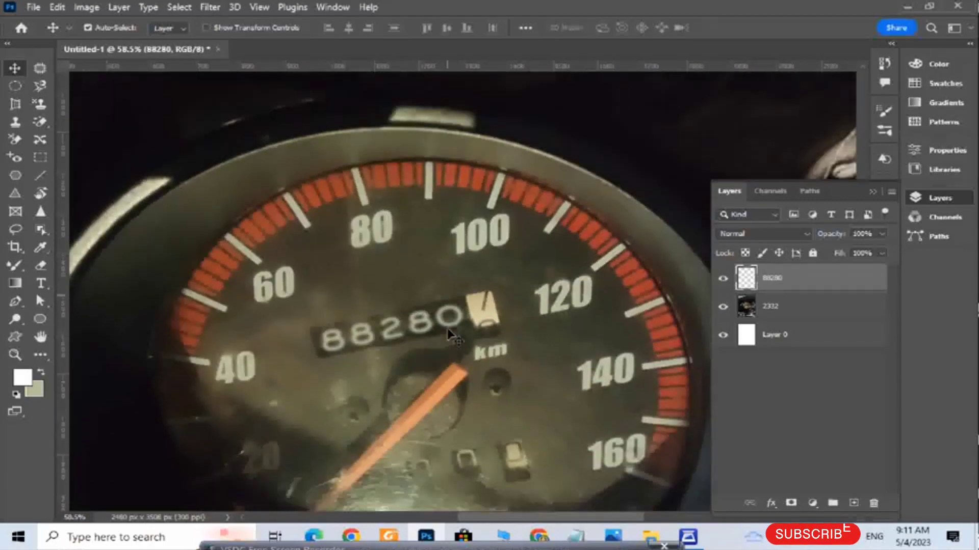
pyautogui.scroll(-2, 446, 333)
pyautogui.scroll(2, 399, 240)
pyautogui.scroll(-4, 398, 240)
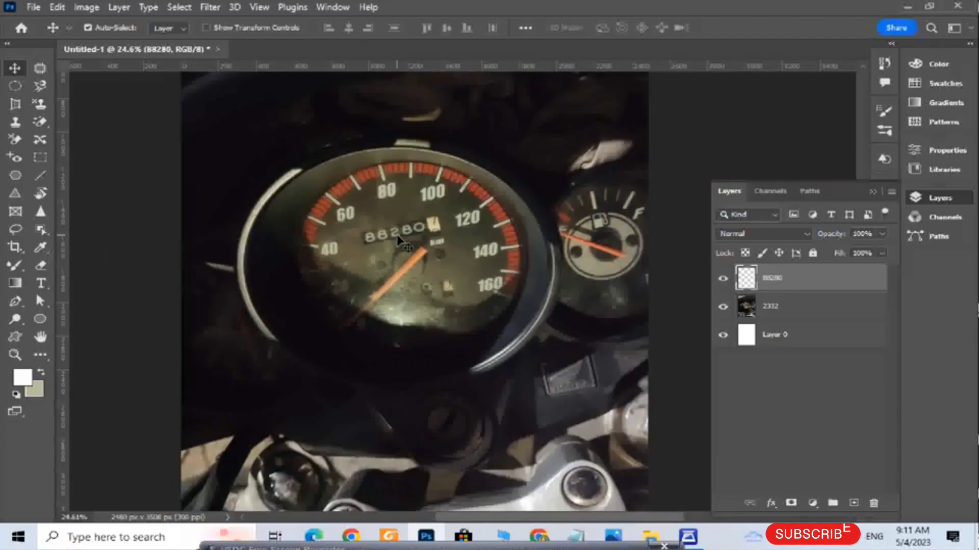
pyautogui.scroll(-1, 397, 240)
pyautogui.scroll(4, 398, 245)
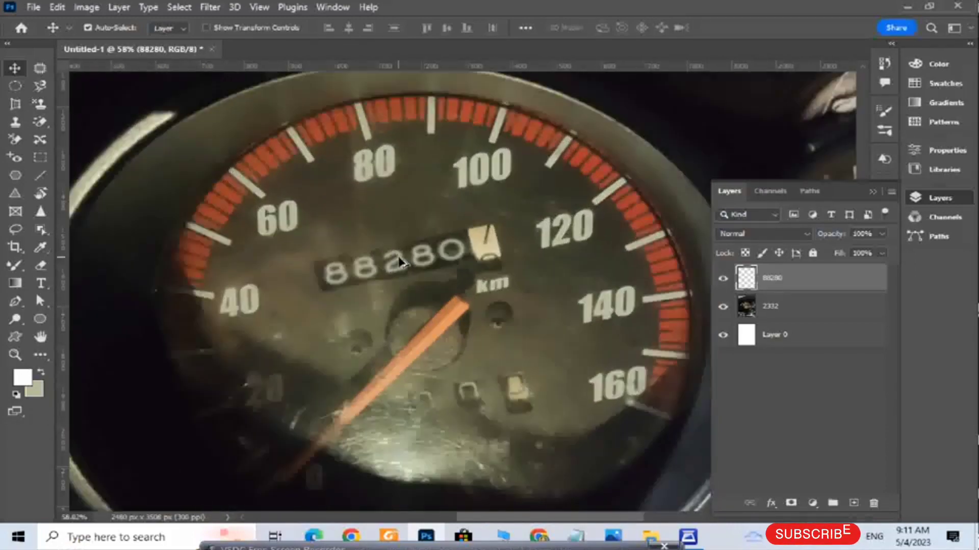
pyautogui.scroll(-2, 400, 260)
pyautogui.scroll(5, 400, 261)
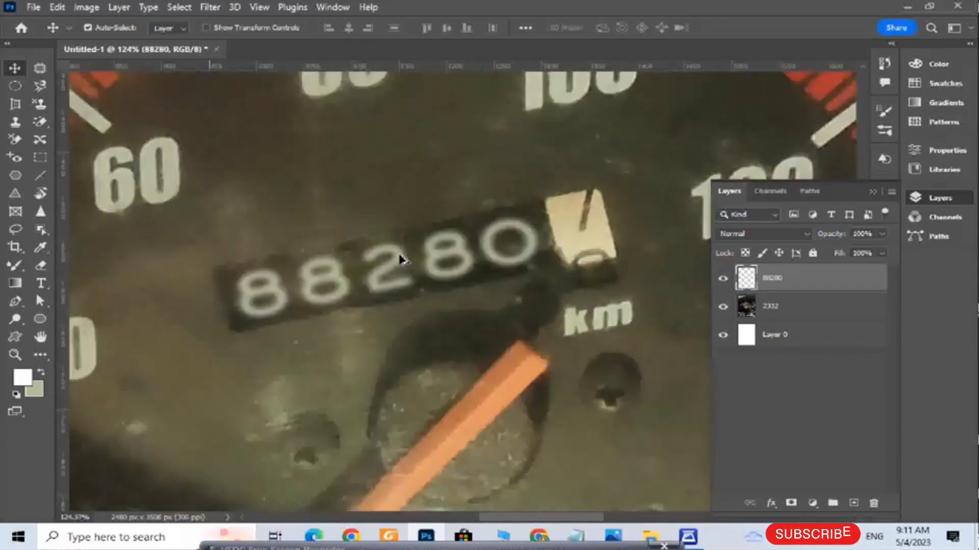
pyautogui.scroll(-5, 400, 259)
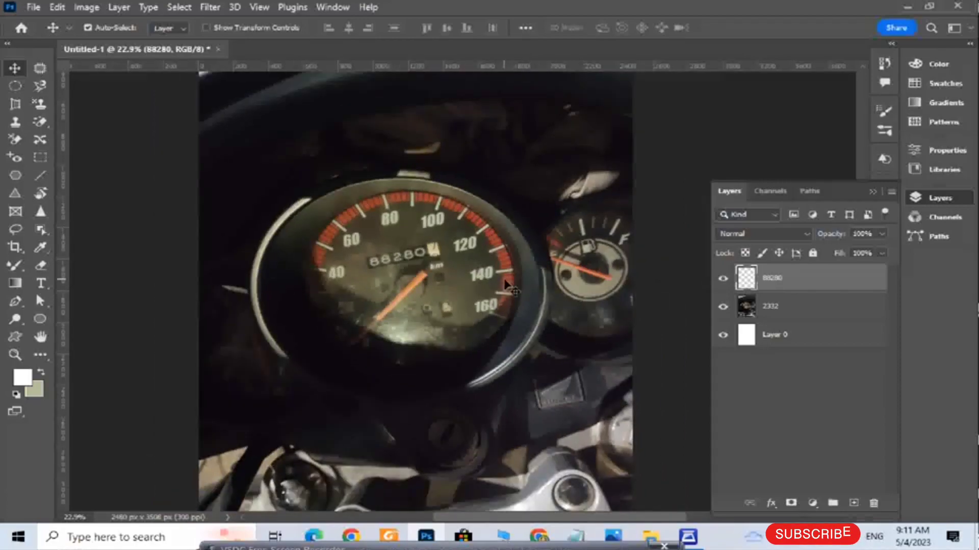